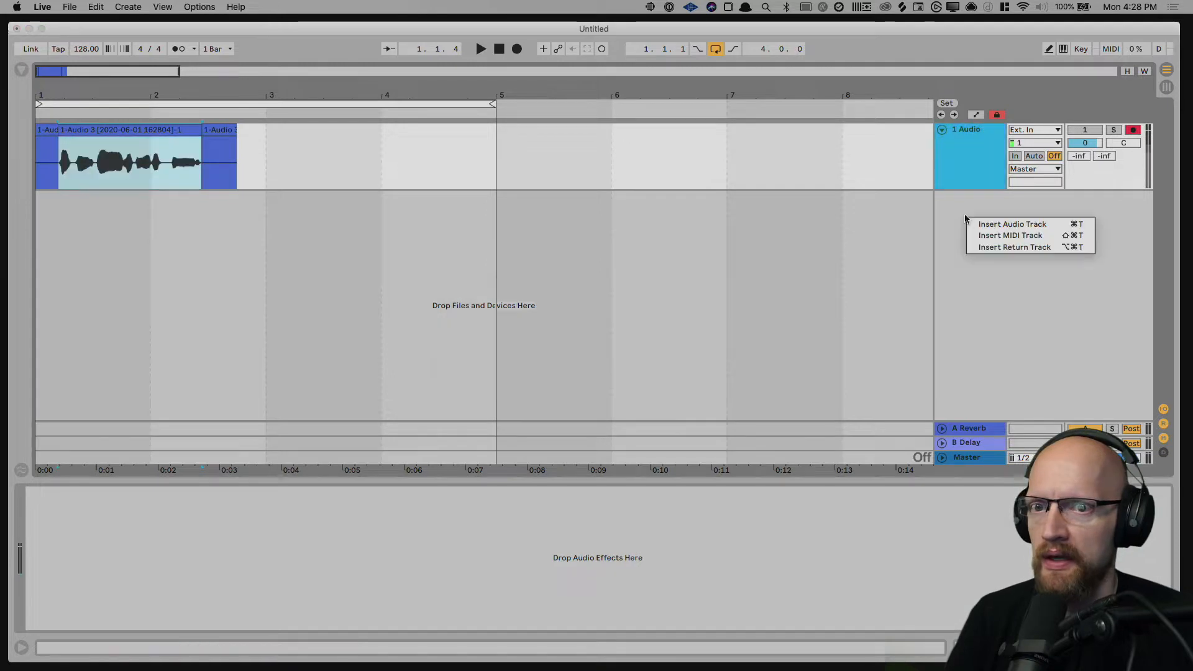
- Insert a MIDI track and load the Wavetable instrument from the browser onto it
left_click(972, 236)
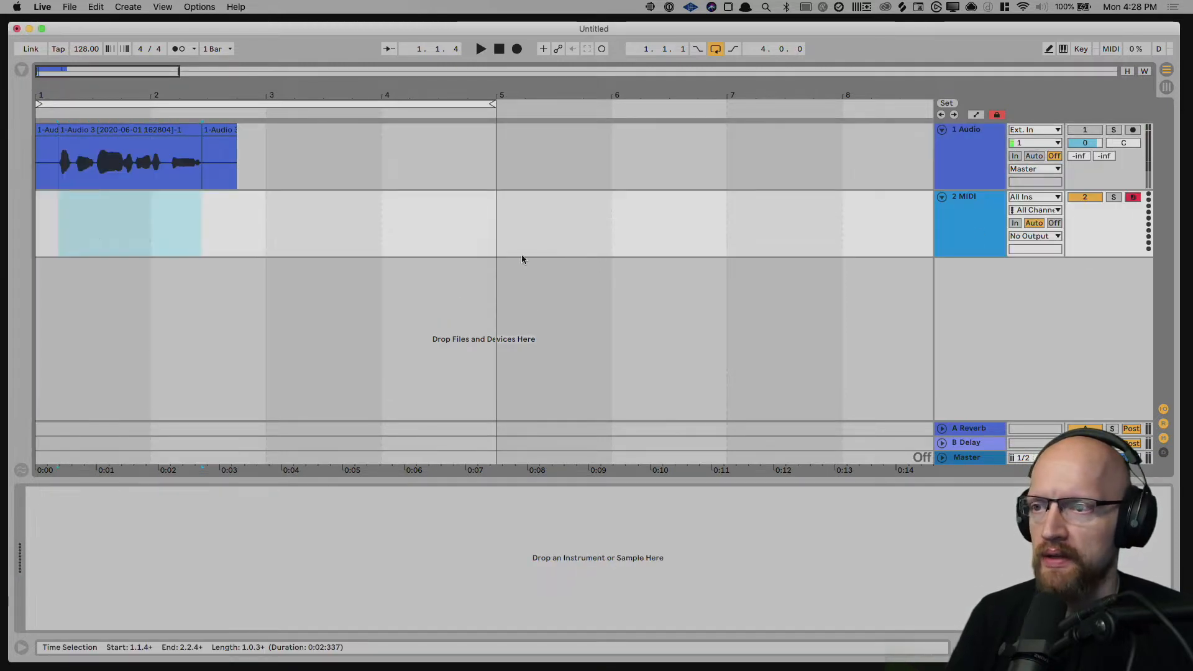
key("super+f")
type("wave")
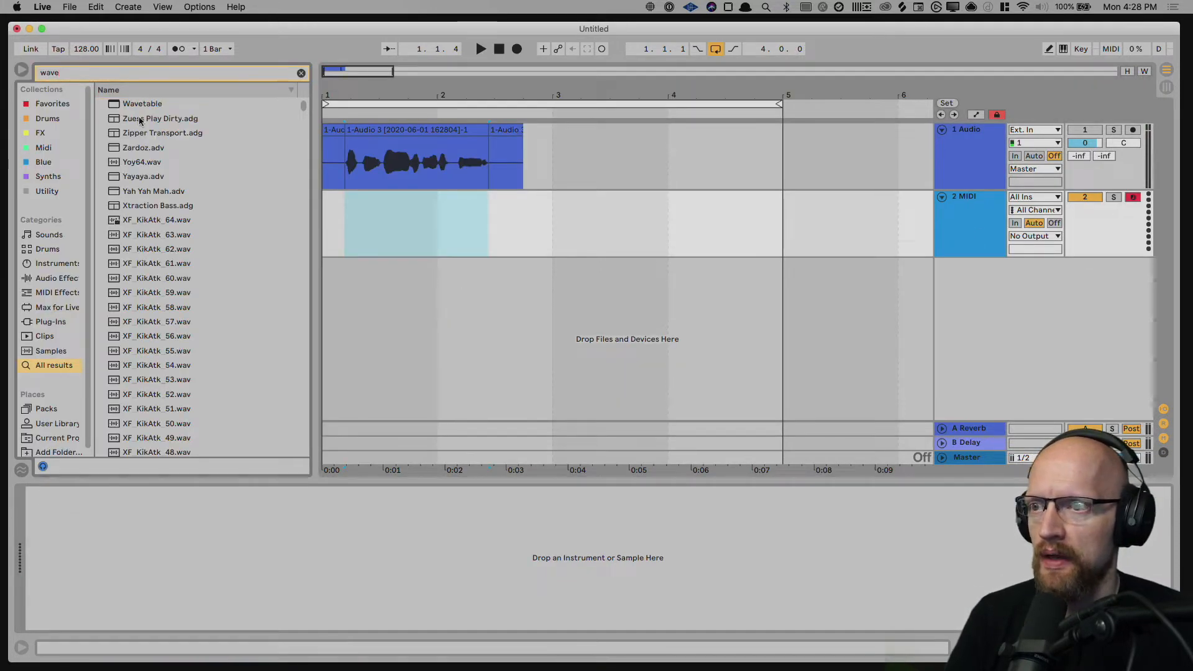
left_click_drag(138, 104, 341, 182)
left_click_drag(438, 242, 438, 242)
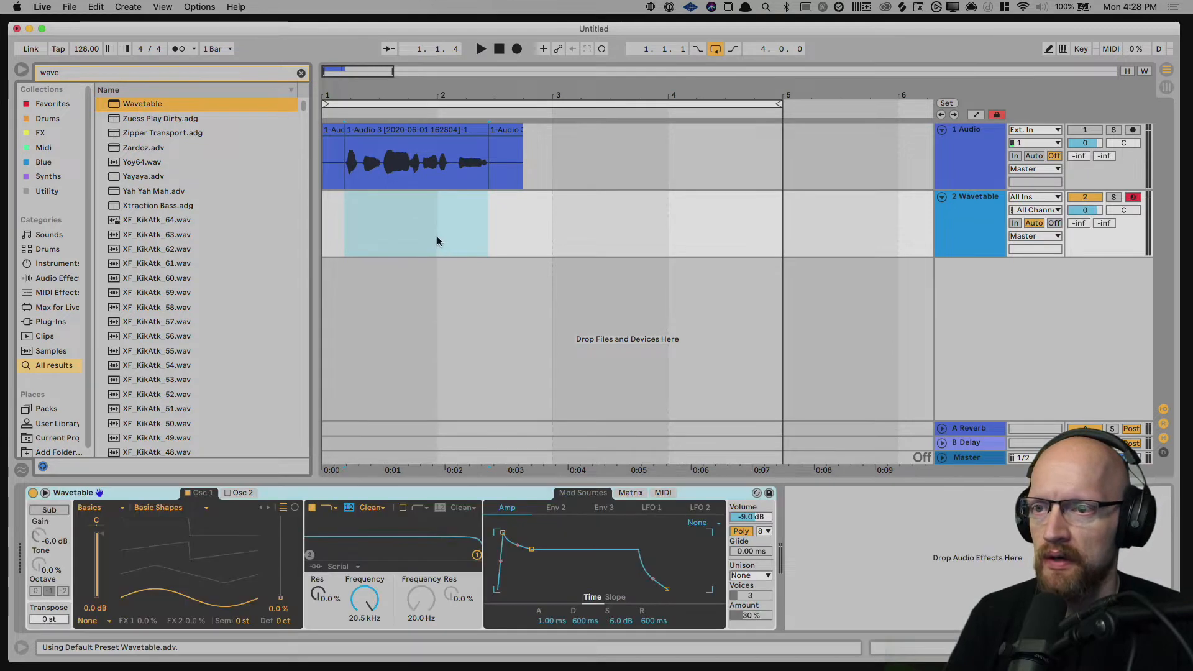
key("super+alt+b")
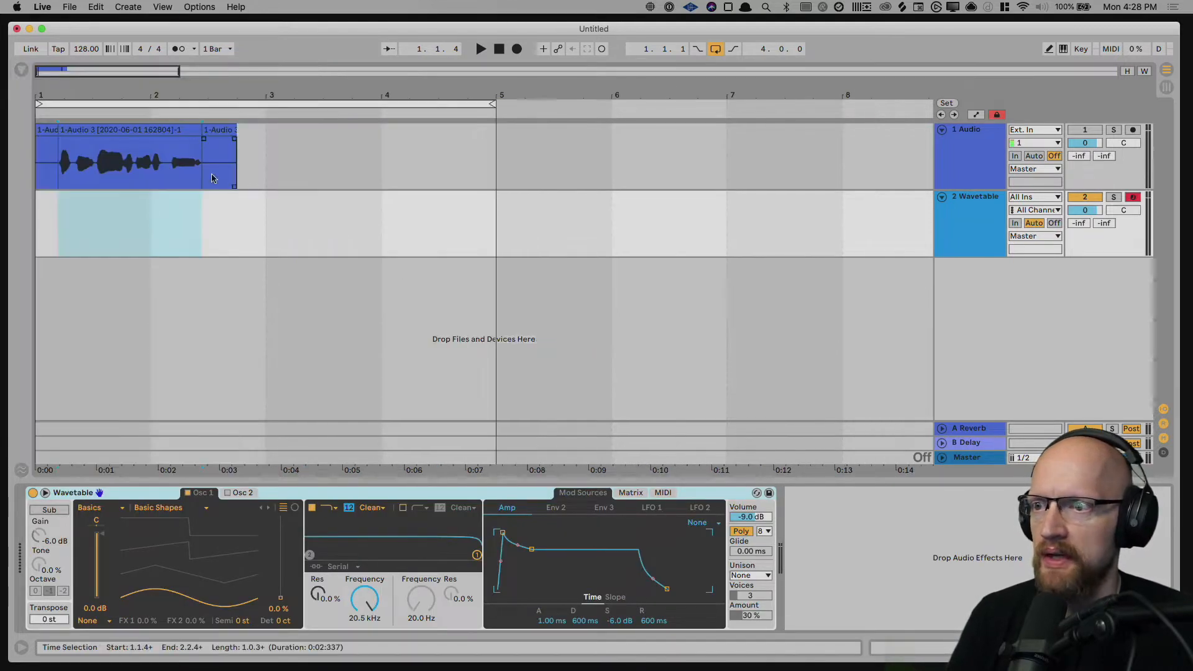
- Load the voice clip from the audio track as oscillator 1's user wavetable and sweep its position to 100%
left_click(161, 129)
left_click_drag(161, 130, 180, 584)
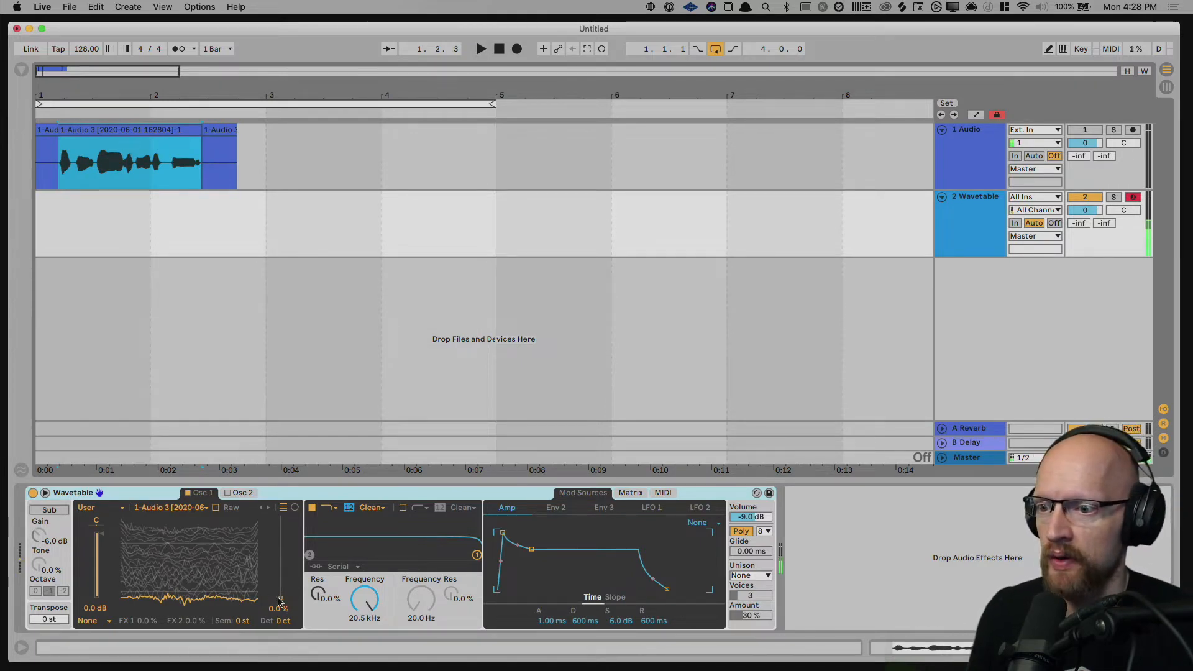
left_click_drag(279, 602, 281, 521)
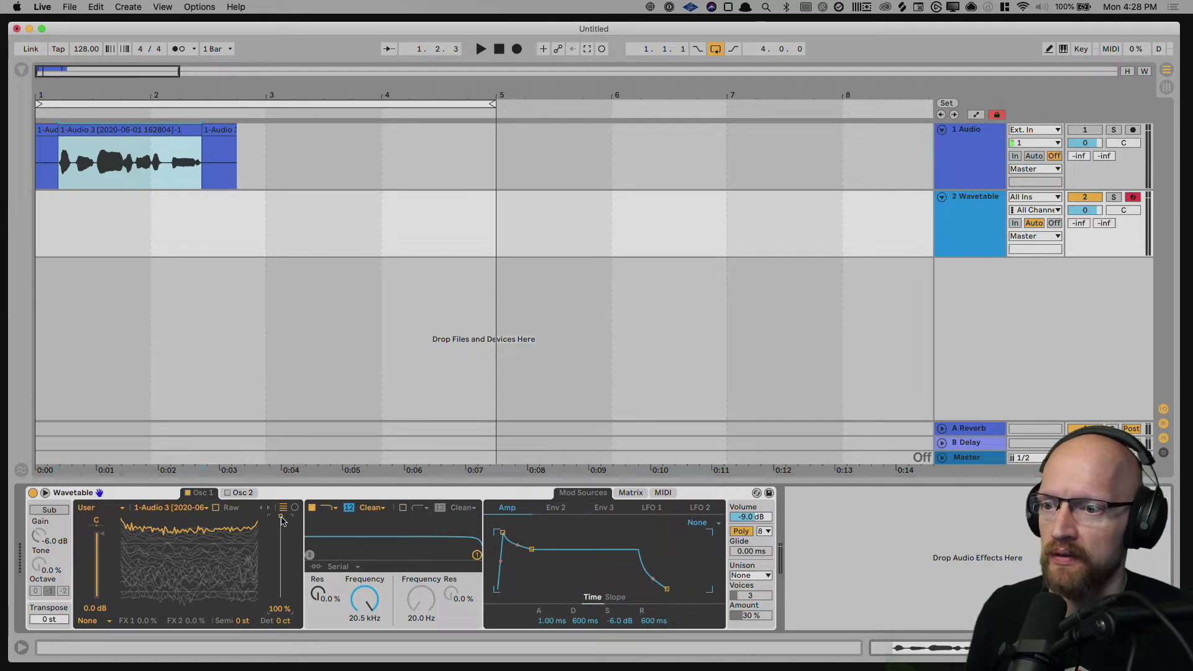
mouse_move(282, 520)
left_mouse_down()
mouse_move(281, 598)
mouse_move(280, 517)
left_mouse_up()
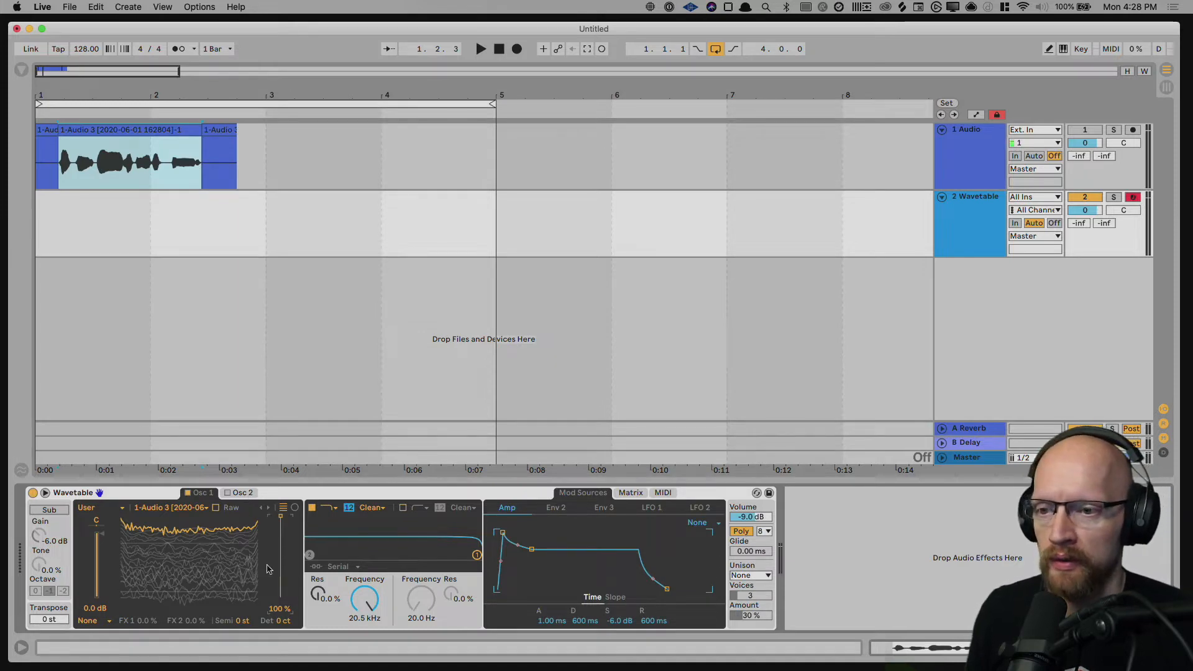
- Assign LFO 1 to modulate the Osc 1 position by 100
left_click(646, 508)
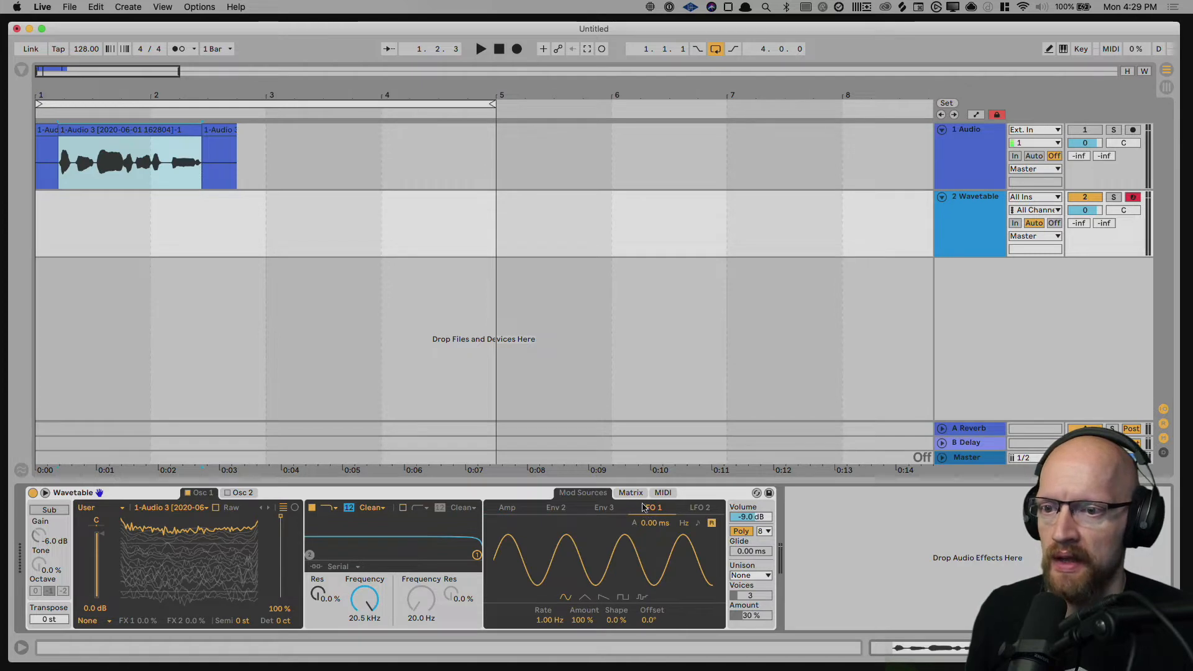
left_click(631, 492)
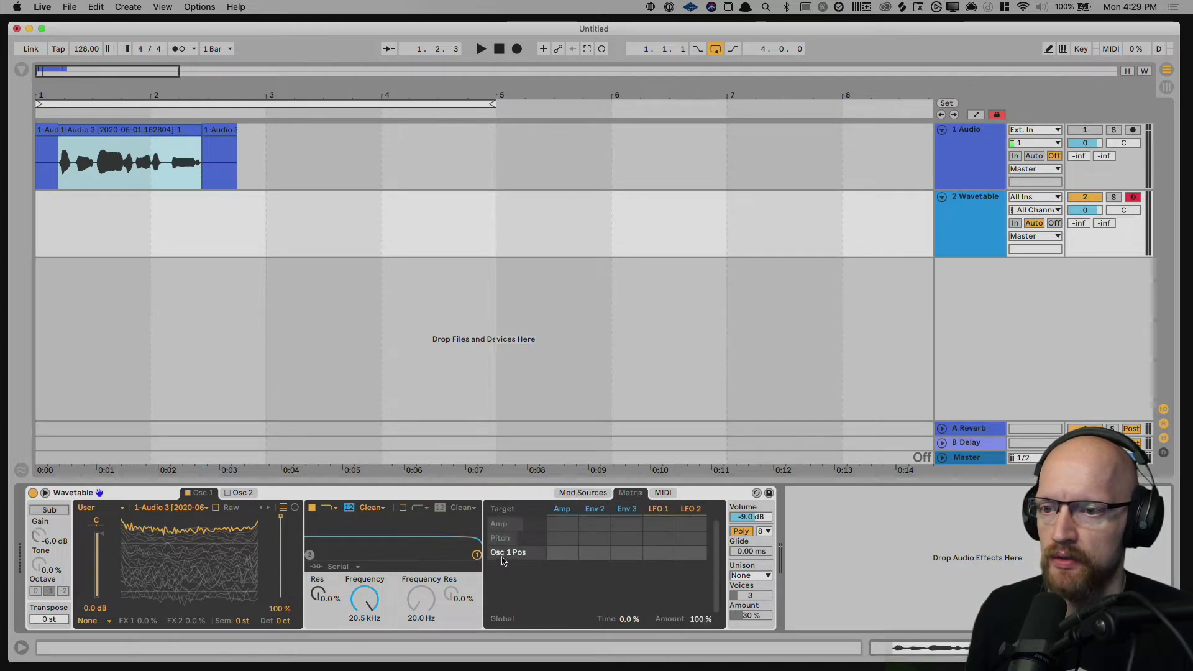
left_click_drag(659, 551, 638, 587)
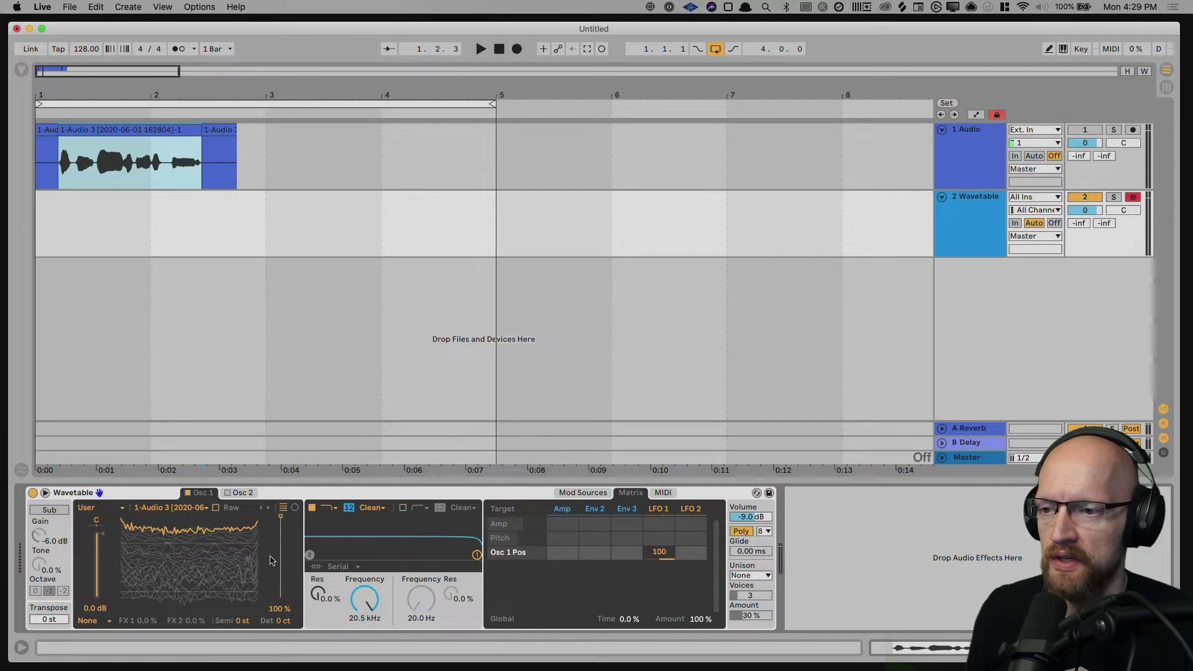
- Set the Osc 1 wavetable position to 0% and change LFO 1's waveform to sawtooth
left_click(657, 508)
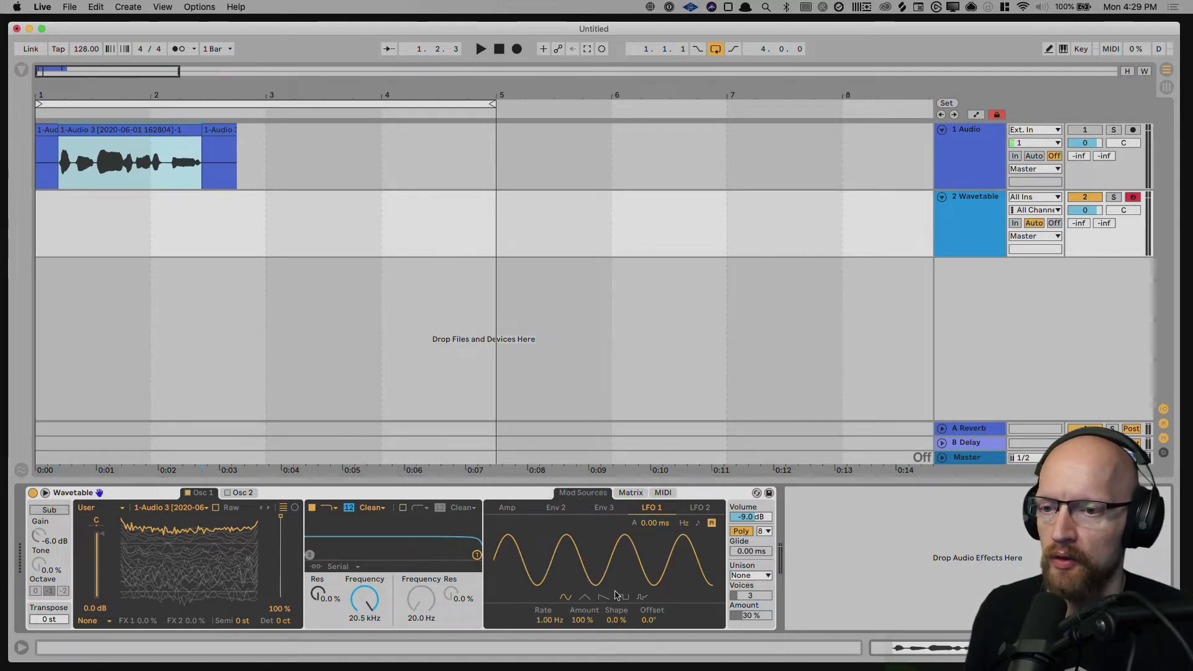
left_click_drag(280, 516, 280, 598)
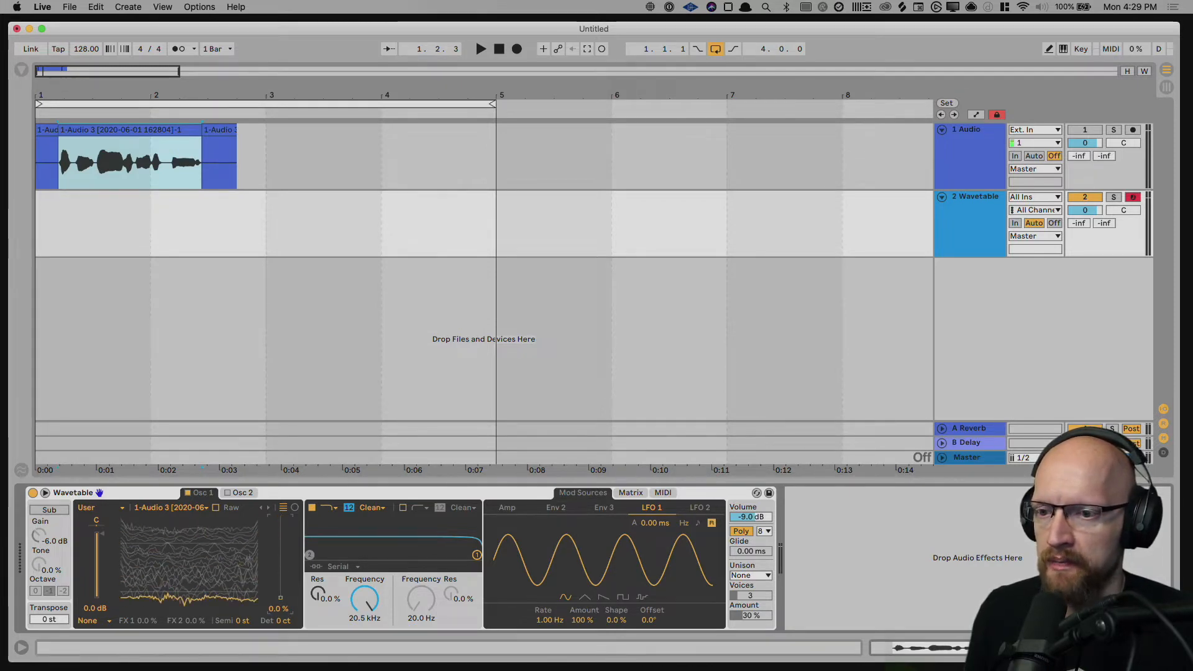
left_click(602, 597)
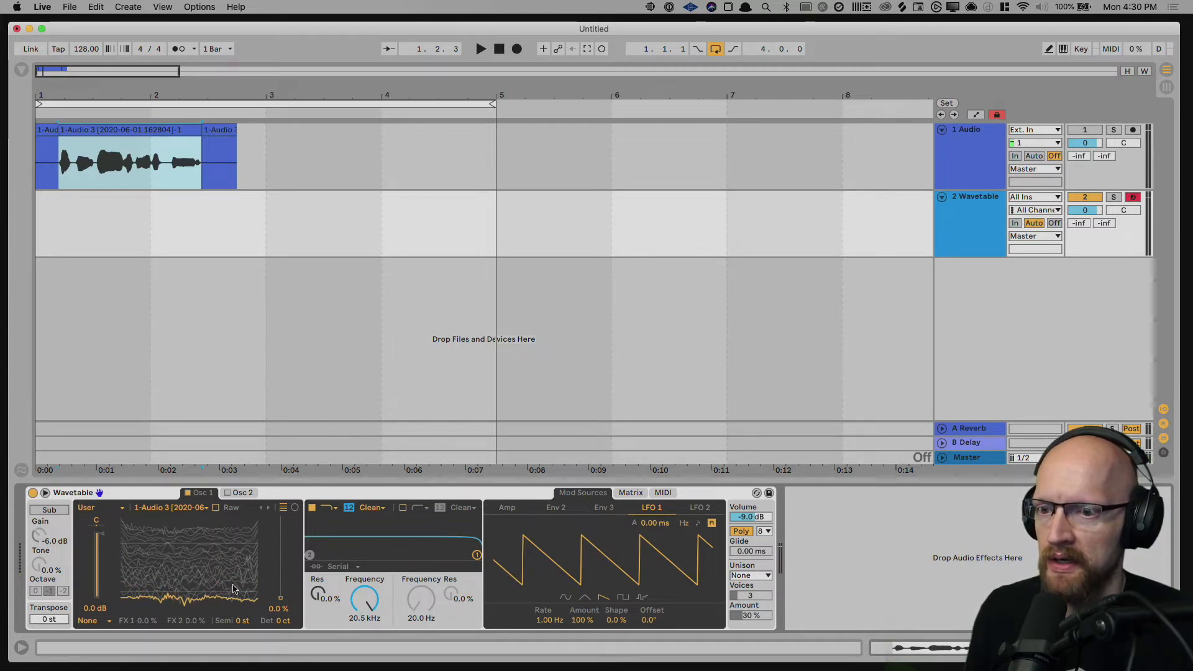
- Set LFO 1's modulation of the Osc 1 position to -100 and the wavetable position to 50%
left_click(632, 493)
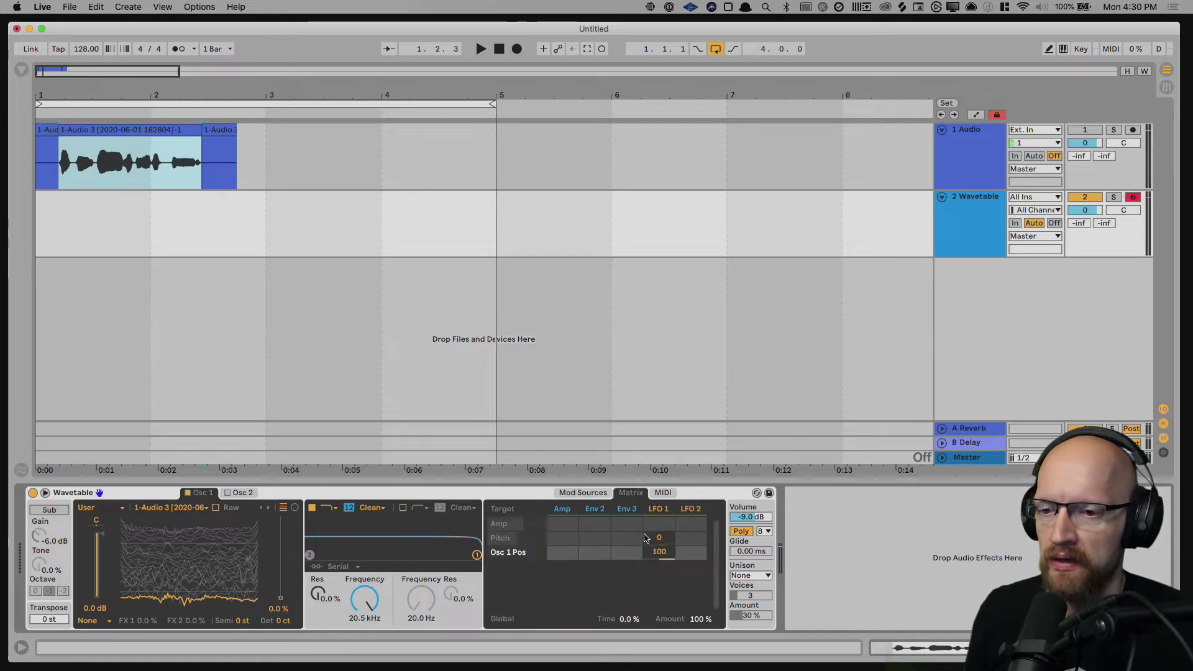
left_click_drag(660, 553, 659, 596)
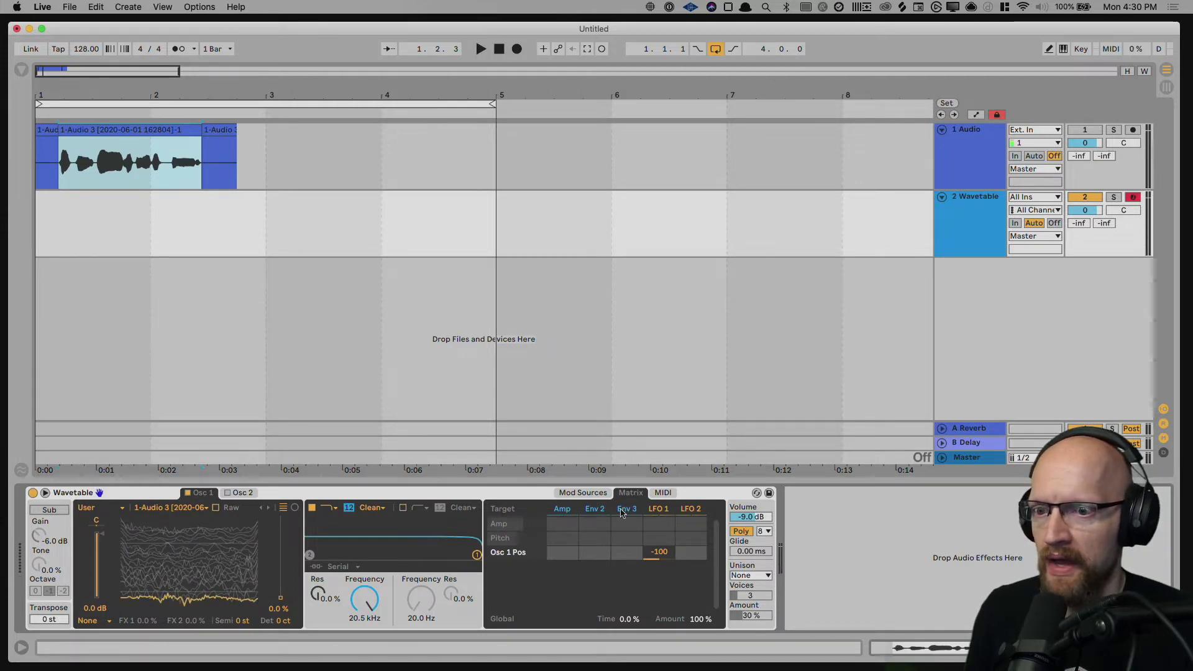
left_click(657, 510)
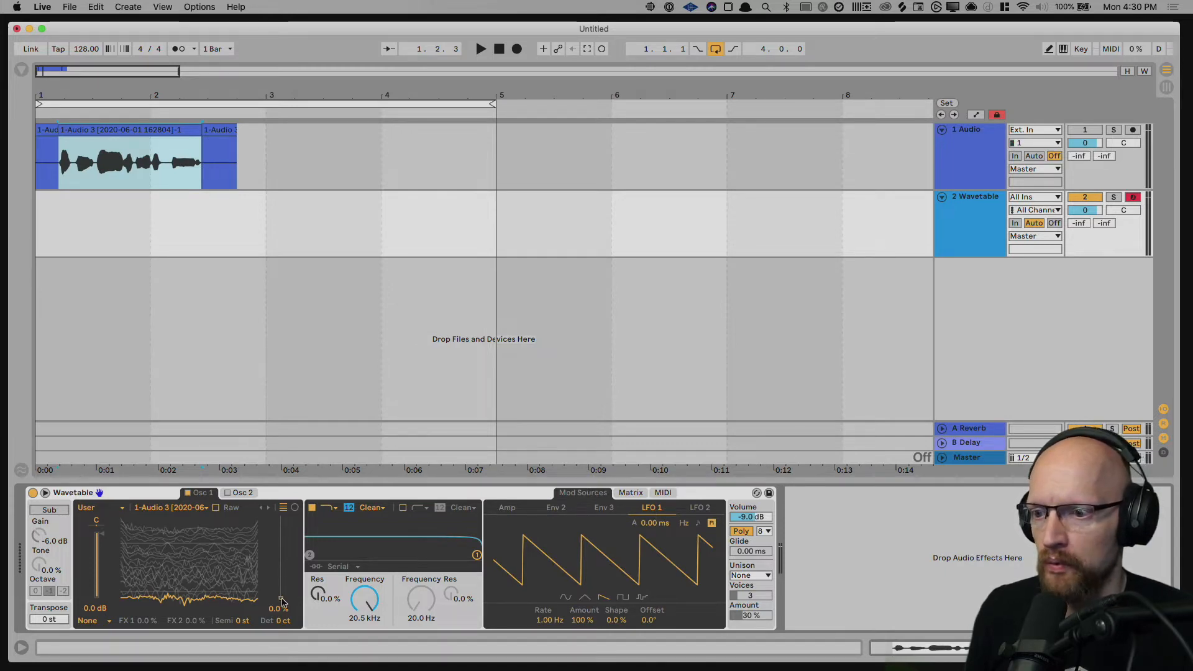
left_click_drag(281, 602, 281, 557)
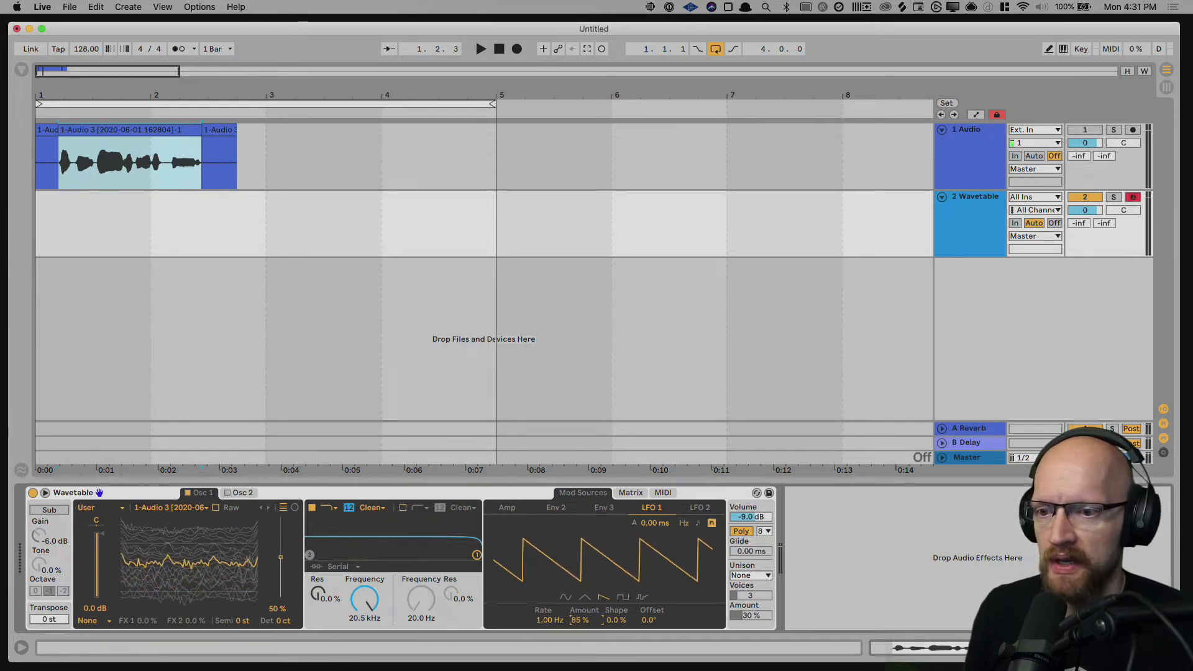
- Set LFO 1's amount to 50% and its offset to 180°
left_click_drag(580, 620, 580, 640)
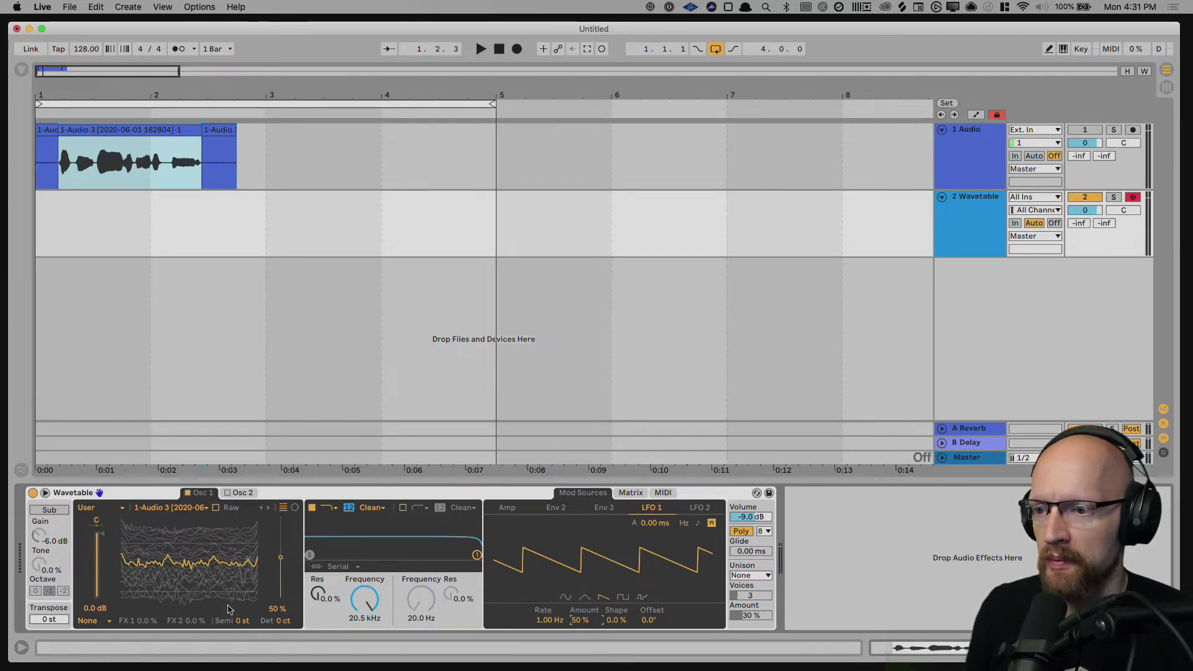
left_click_drag(580, 619, 581, 590)
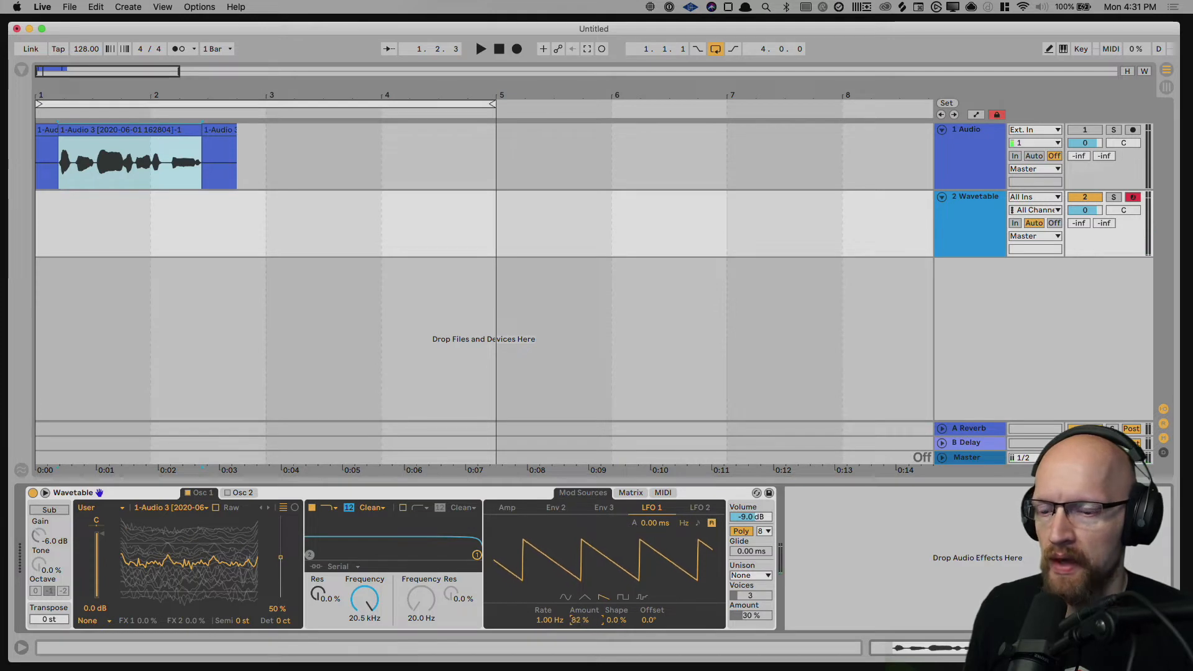
type("50")
key("Return")
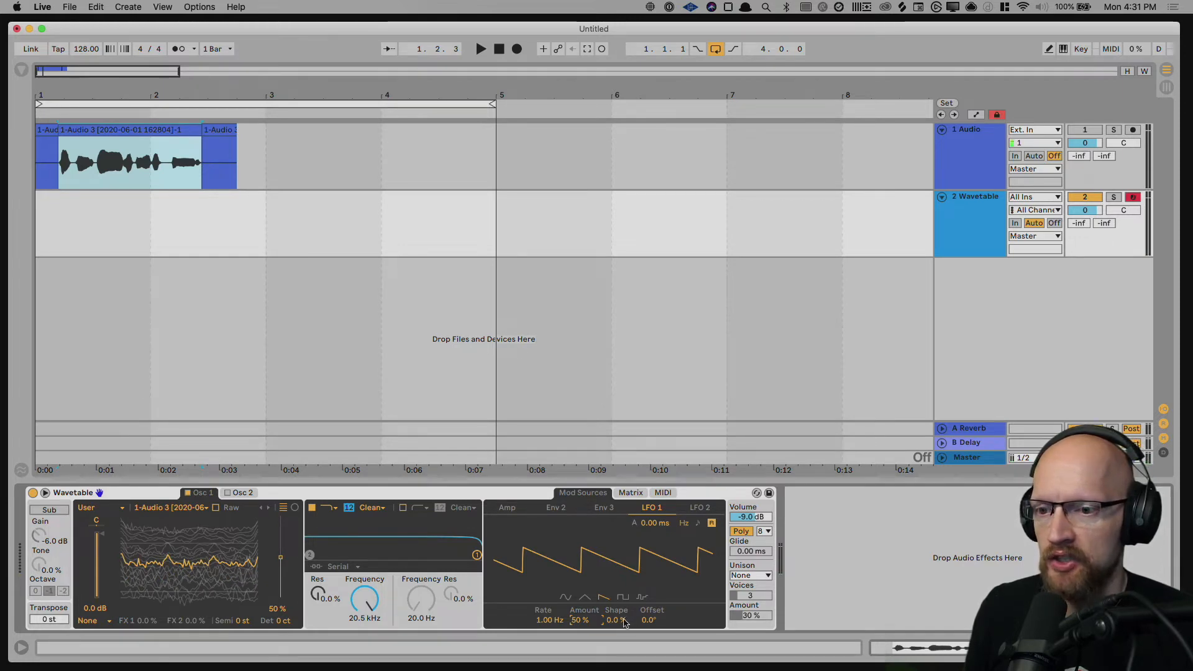
left_click_drag(648, 623, 648, 602)
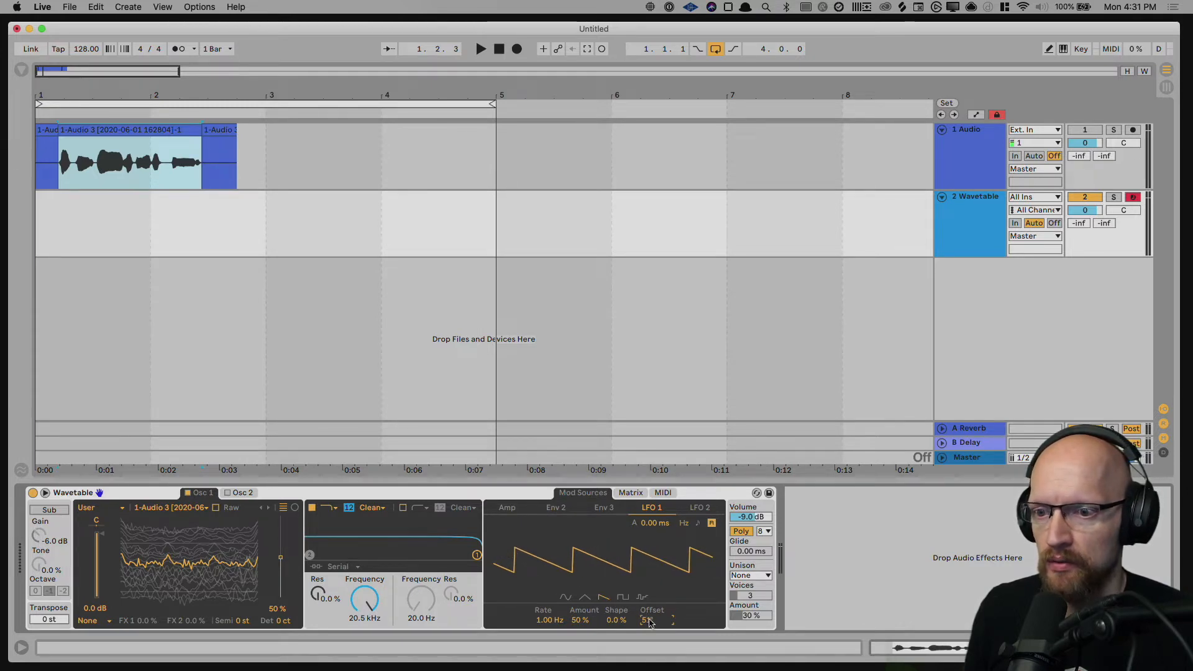
left_click_drag(648, 622, 648, 589)
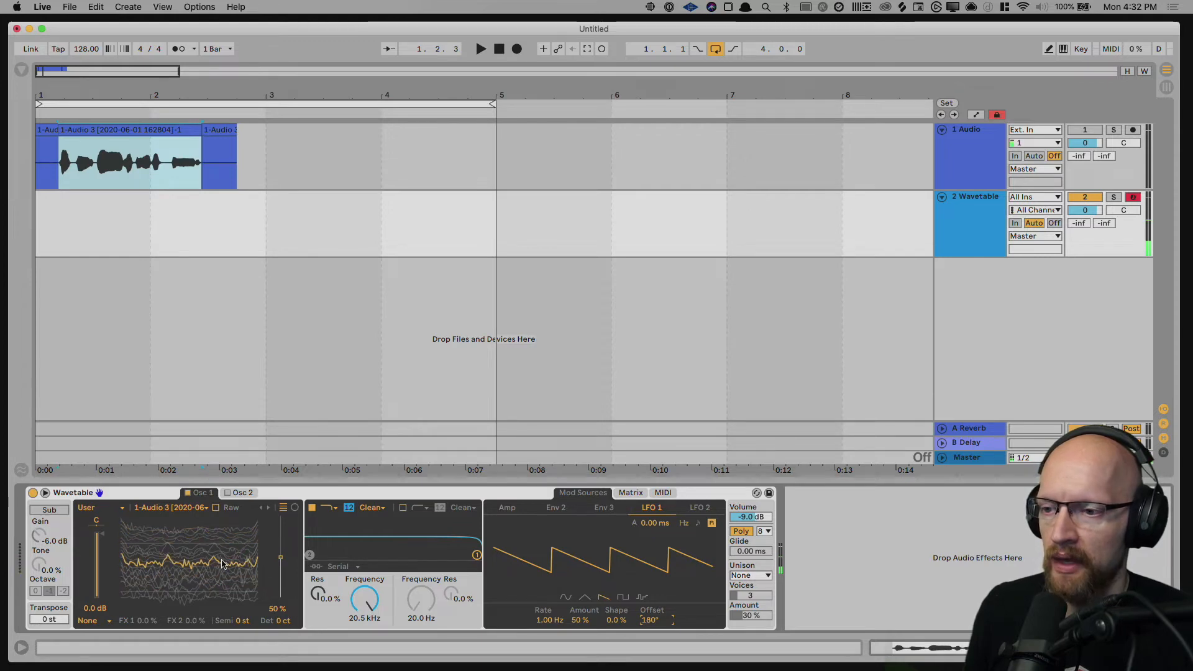
- Sync LFO 1 to the tempo with a rate of 1/2 and transpose oscillator 1 by -12 semitones
left_click(697, 525)
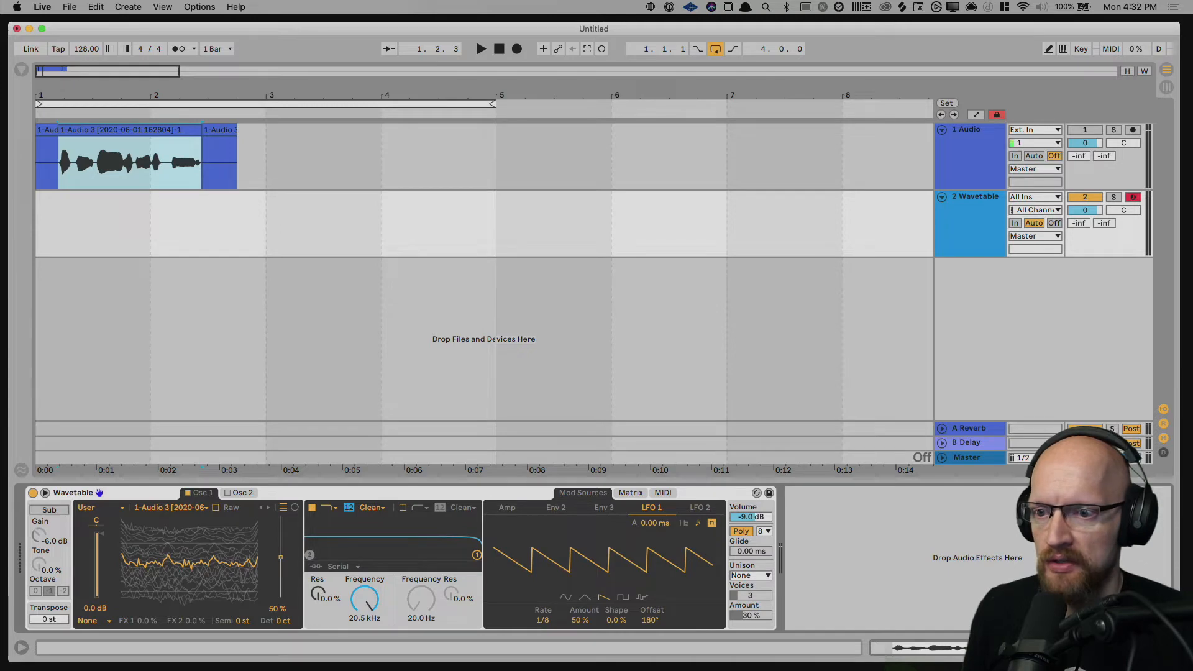
left_click_drag(542, 620, 542, 627)
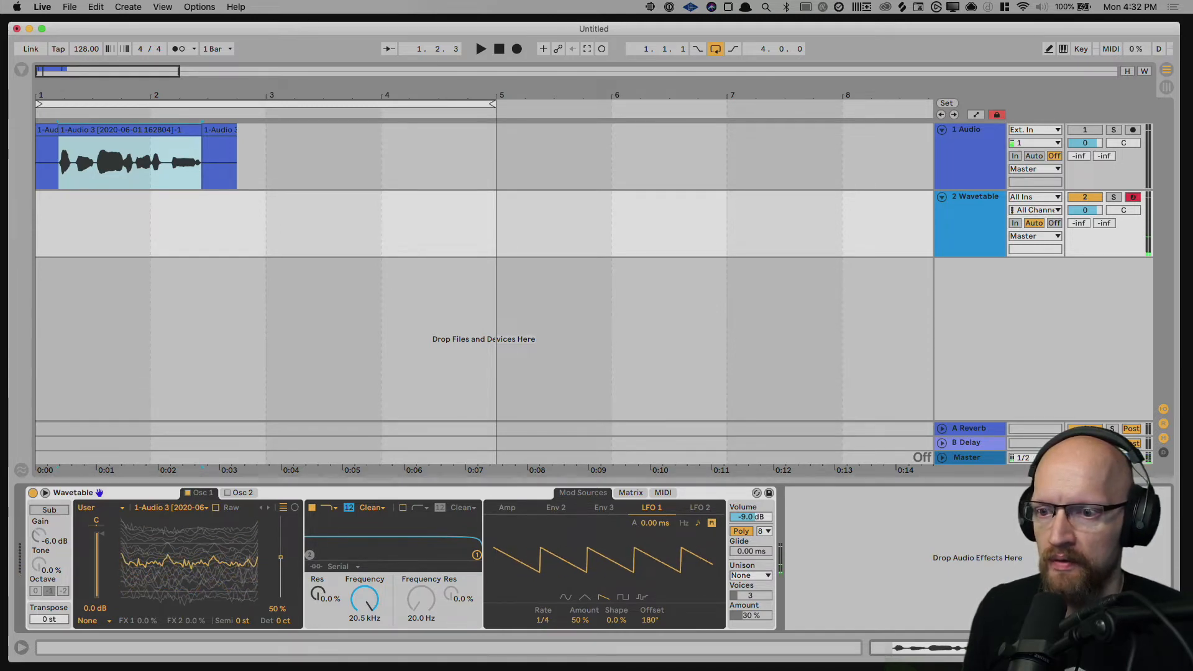
left_click_drag(602, 577, 601, 571)
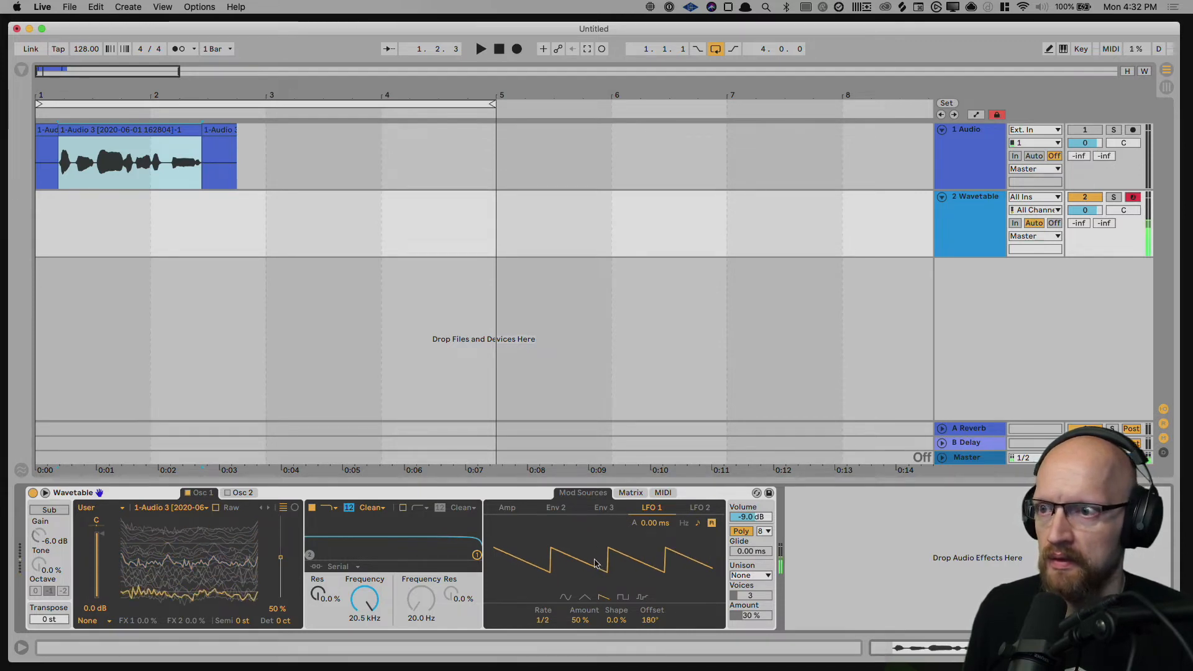
mouse_move(244, 622)
left_mouse_down()
mouse_move(244, 640)
mouse_move(243, 619)
left_mouse_up()
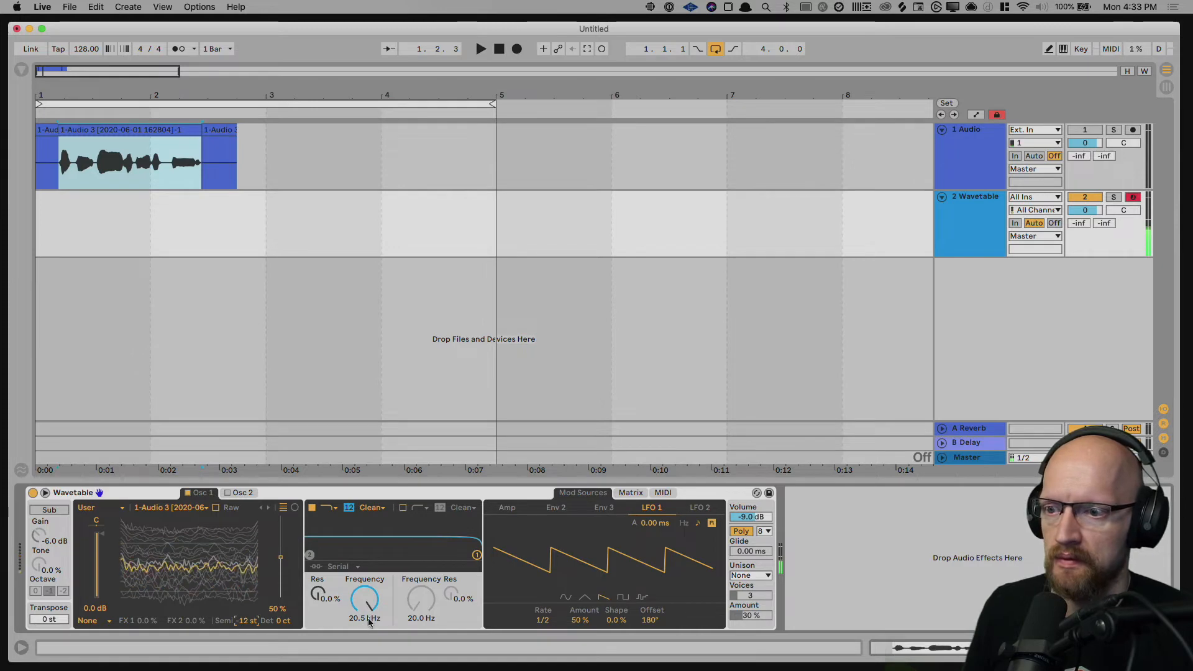
- Add the Filter 1 frequency as a modulation target and assign LFO 2 to it at 100
left_click(633, 494)
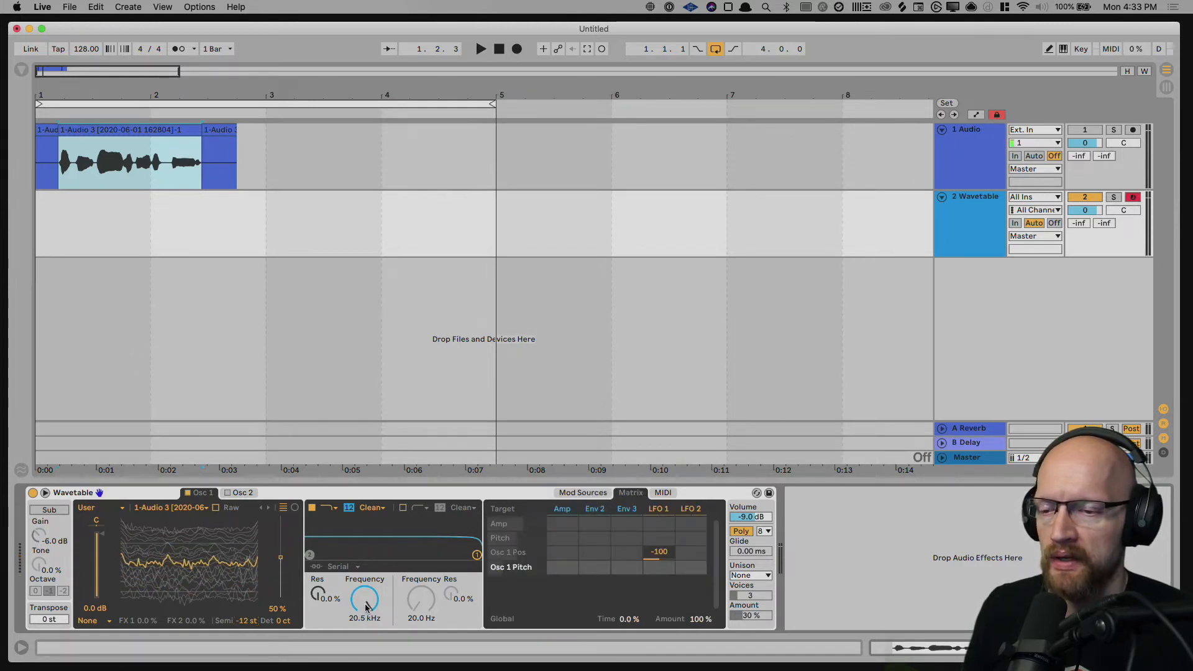
mouse_move(366, 604)
left_mouse_down()
mouse_move(366, 622)
mouse_move(366, 600)
left_mouse_up()
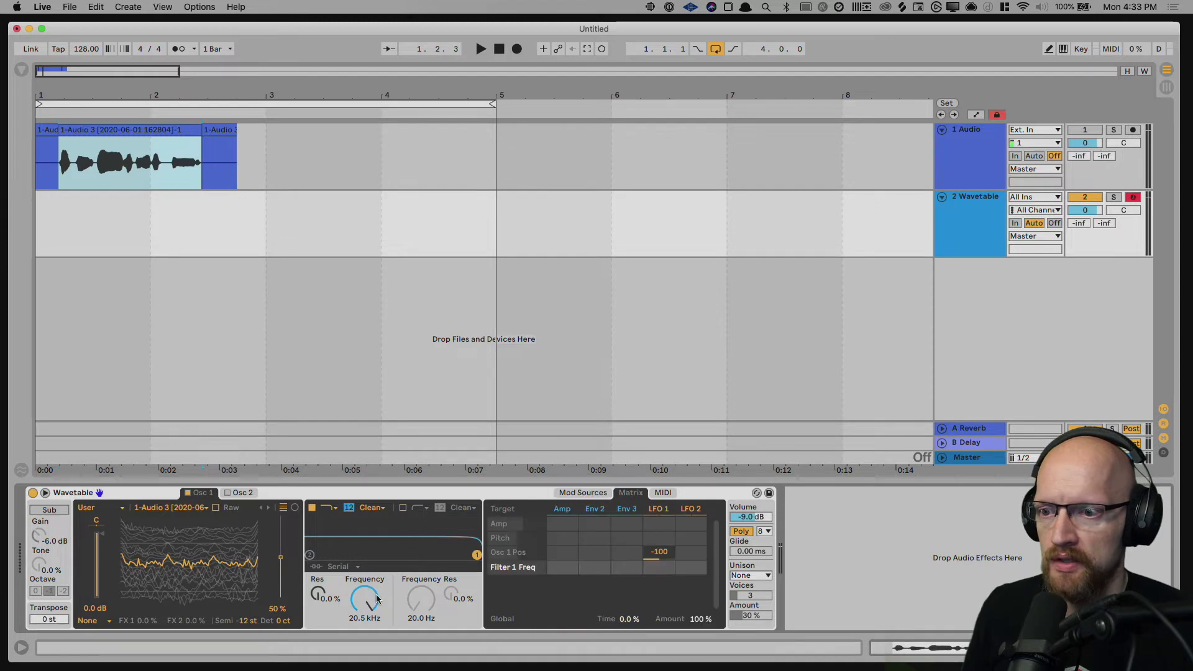
left_click_drag(377, 598, 377, 599)
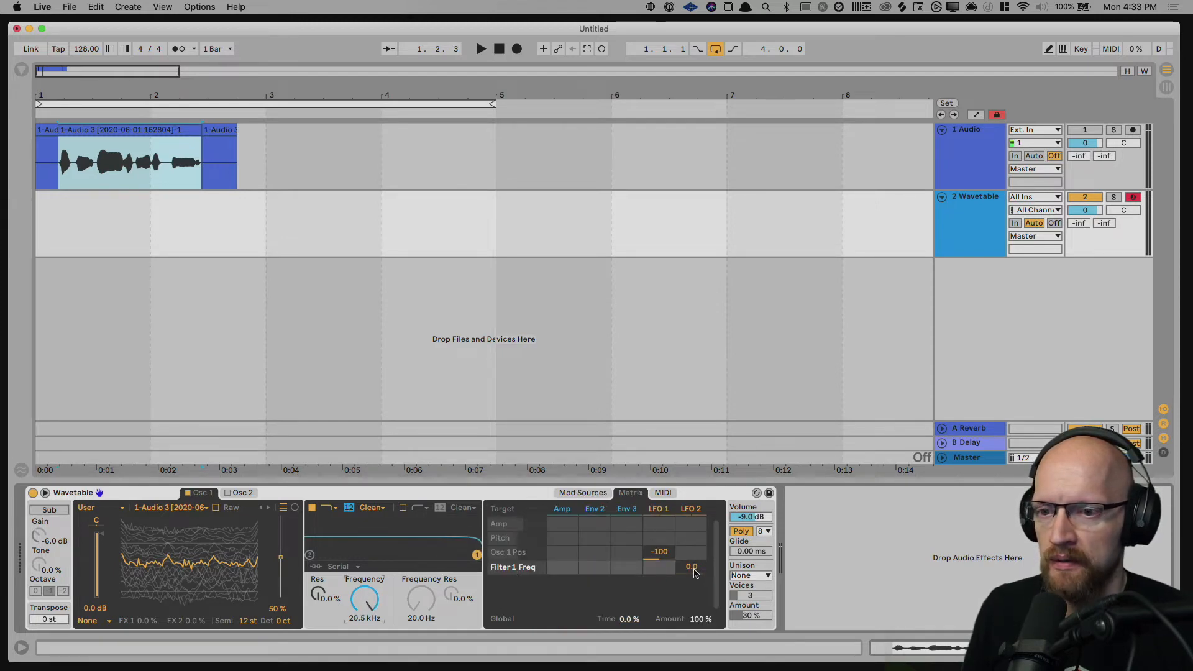
left_click_drag(691, 567, 691, 567)
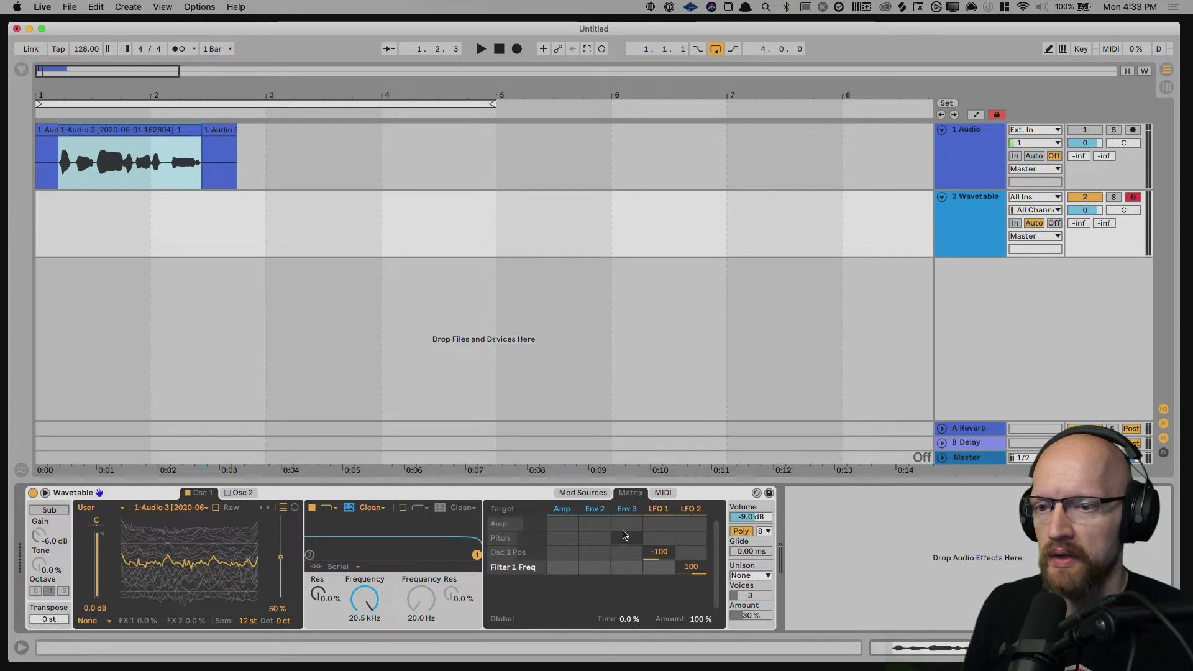
- Configure LFO 2 as a sawtooth with a 180° offset and a tempo-synced rate of 1
left_click(690, 510)
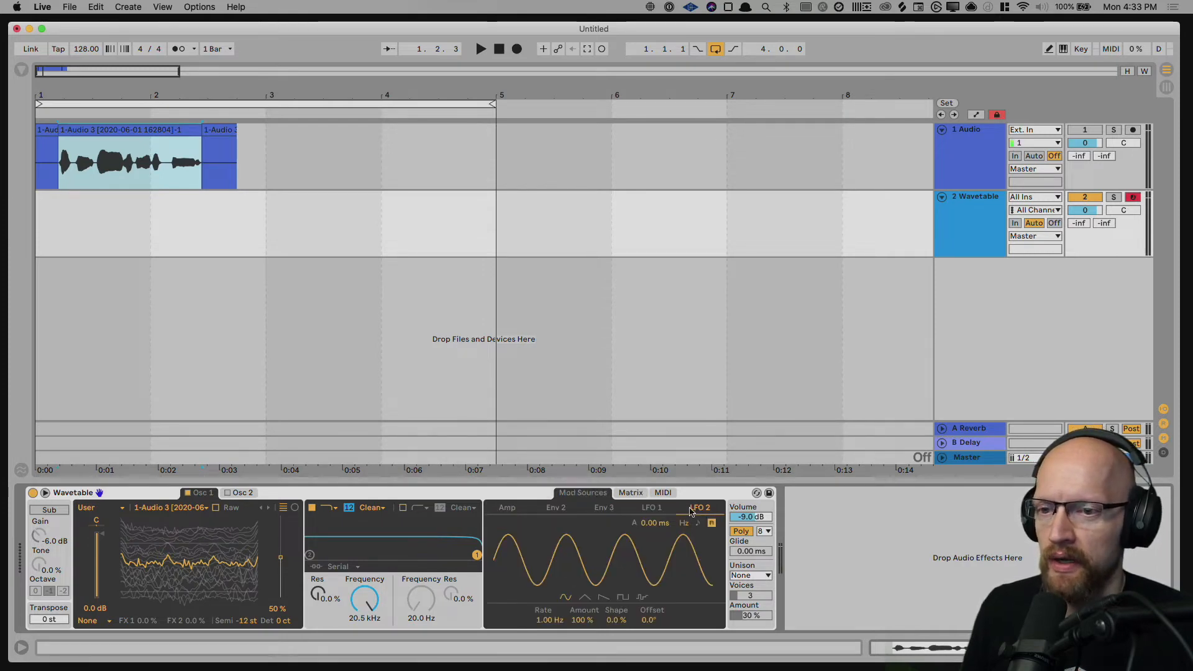
left_click(604, 597)
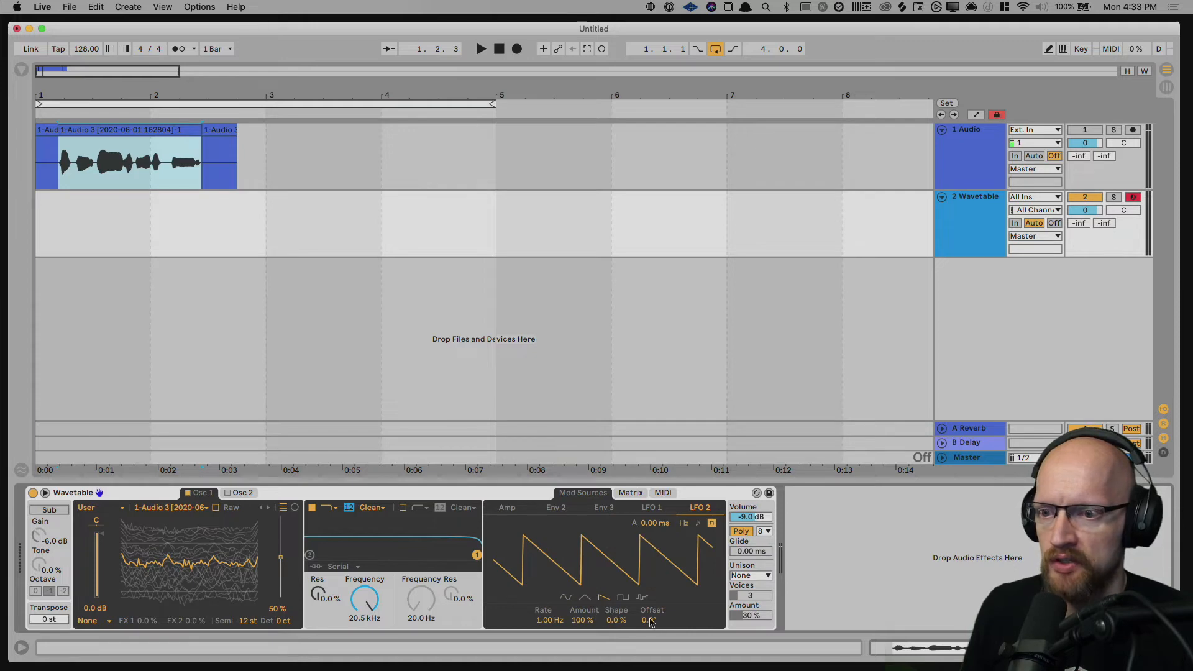
left_click_drag(650, 622, 650, 593)
left_click_drag(564, 579, 564, 579)
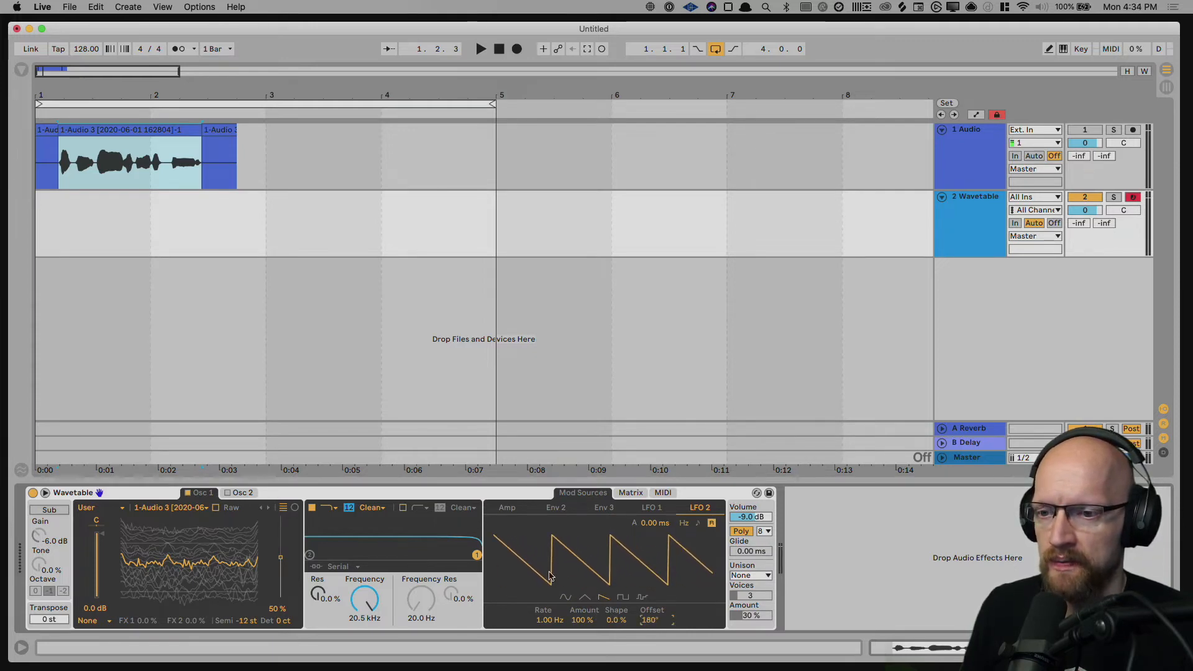
left_click(697, 523)
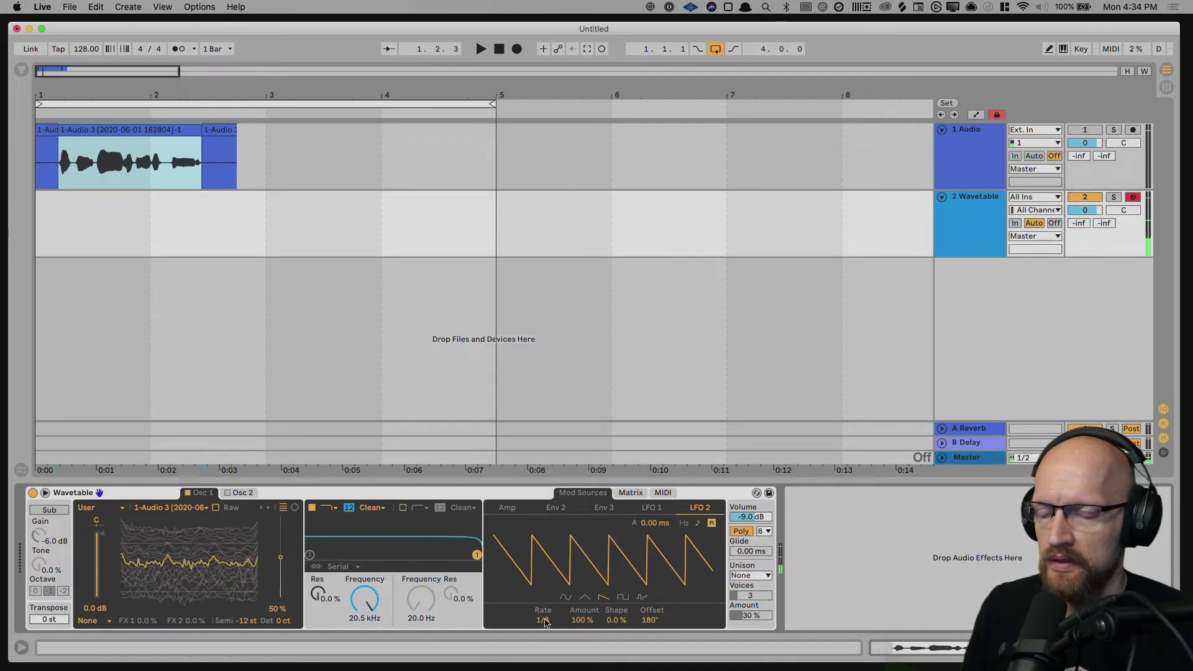
mouse_move(542, 620)
left_mouse_down()
mouse_move(542, 593)
mouse_move(545, 623)
left_mouse_up()
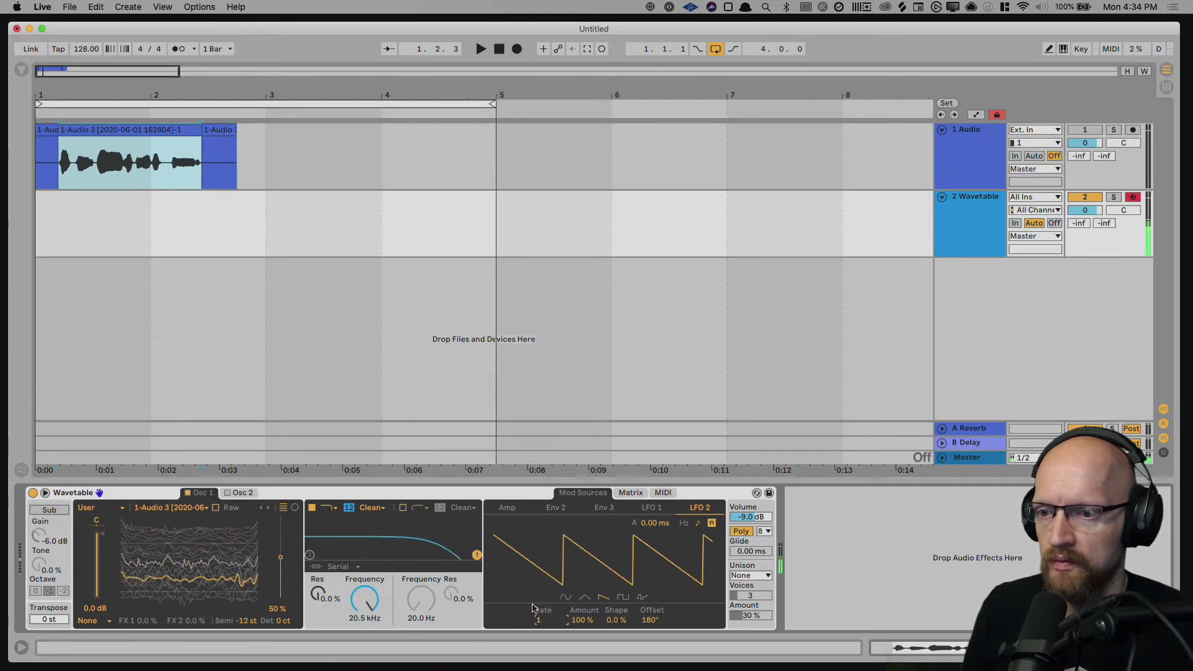
- Set LFO 2's rate to 1/2 and Filter 1 to a frequency of 324 Hz with 65% resonance
mouse_move(538, 615)
left_mouse_down()
mouse_move(538, 627)
mouse_move(534, 616)
left_mouse_up()
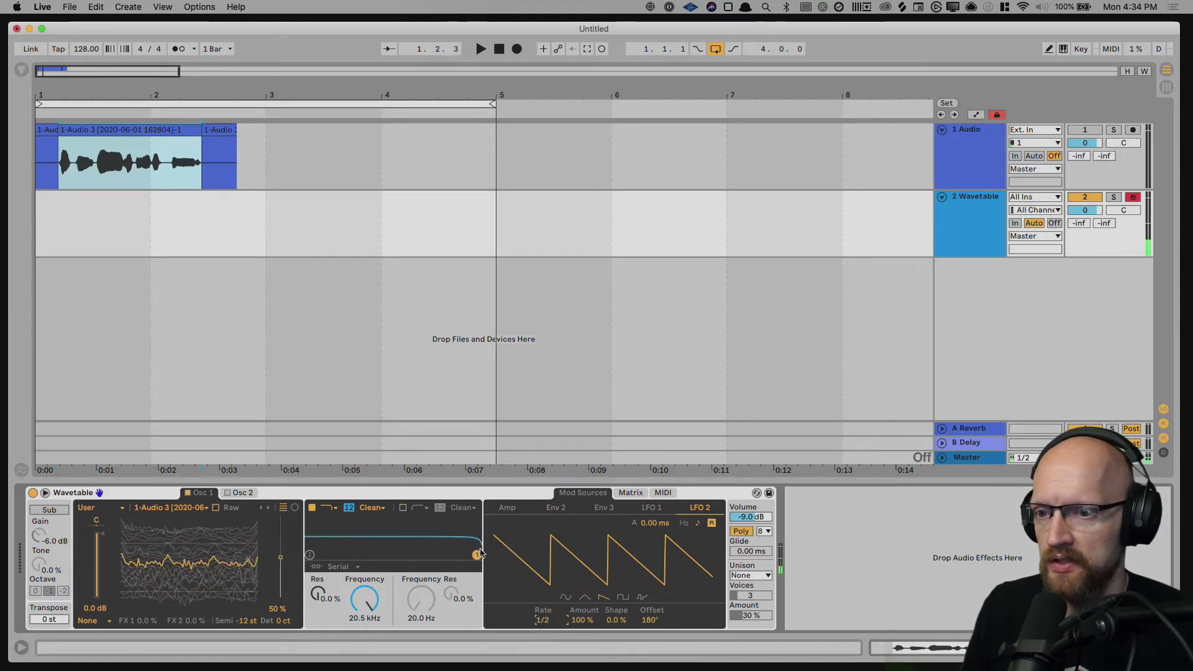
left_click_drag(477, 555, 377, 537)
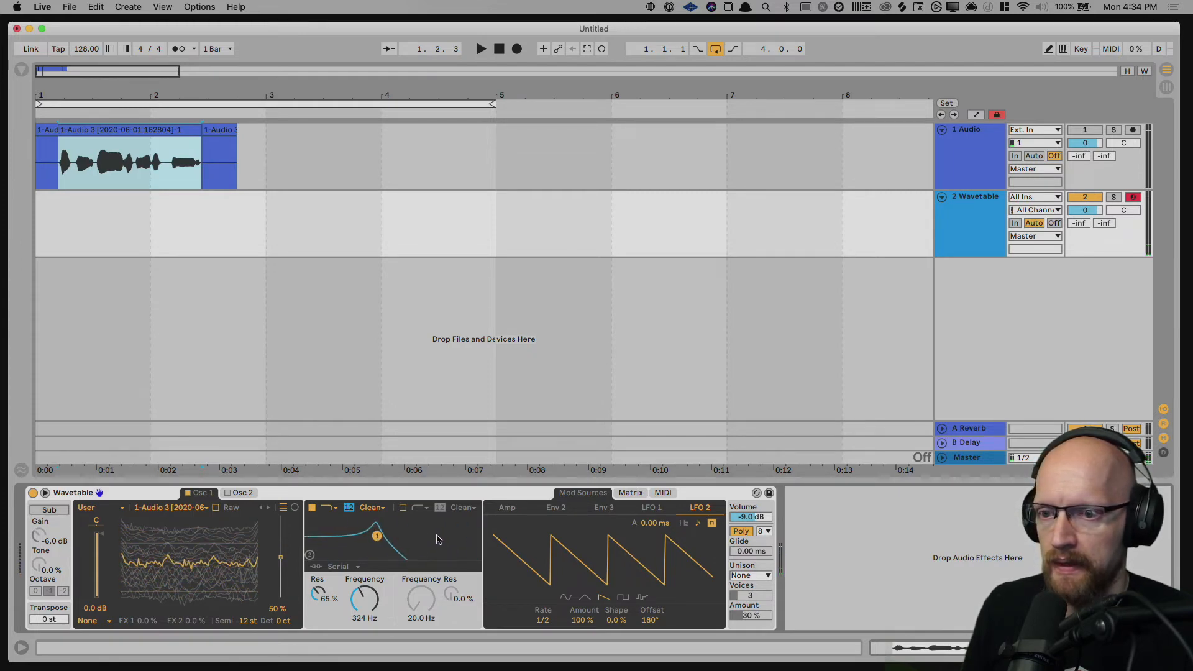
- Set LFO 2's modulation of the Filter 1 frequency to -22 and raise Filter 1's resonance to 94%
left_click(630, 493)
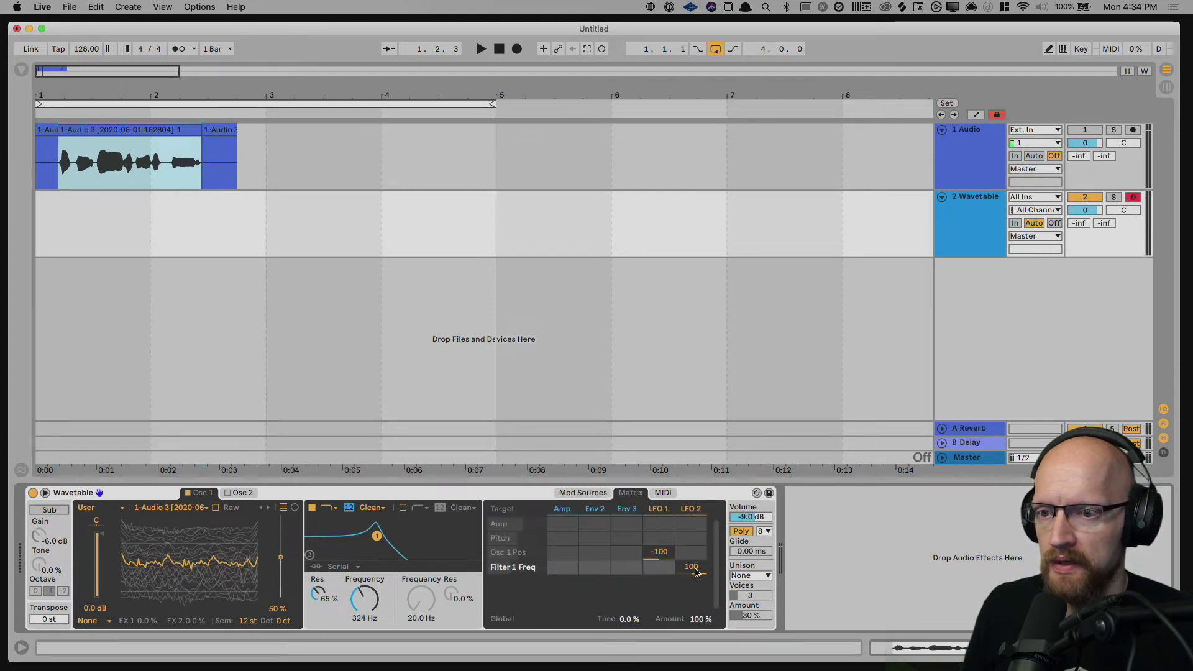
left_click_drag(690, 566, 691, 615)
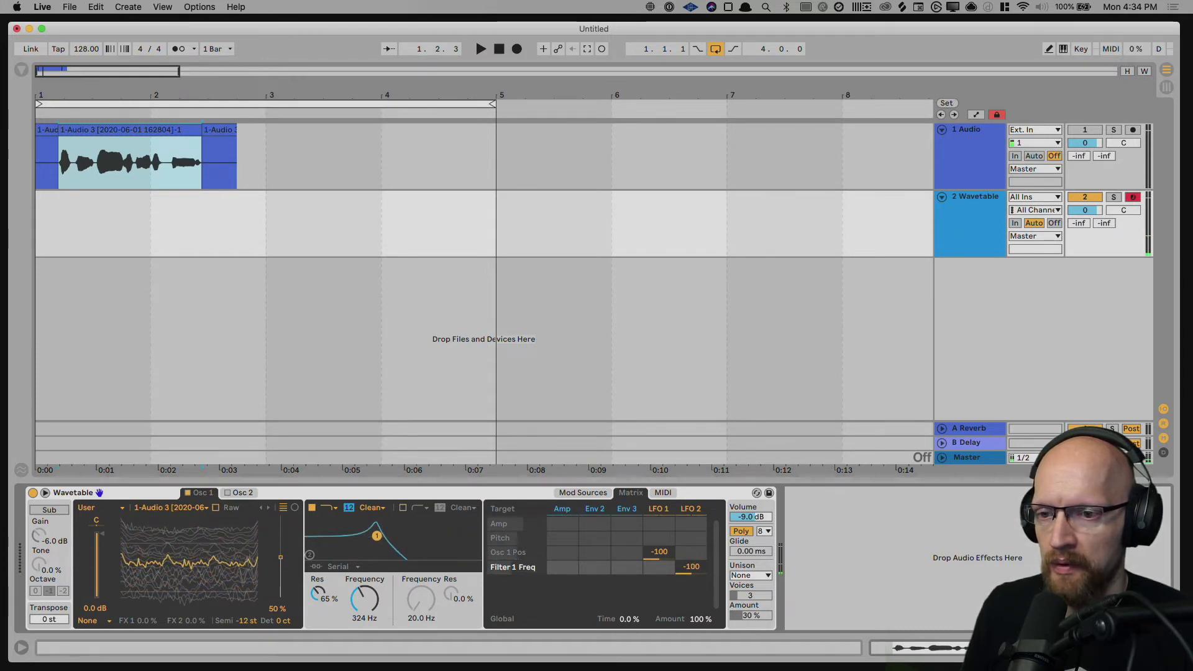
left_click_drag(694, 573, 691, 560)
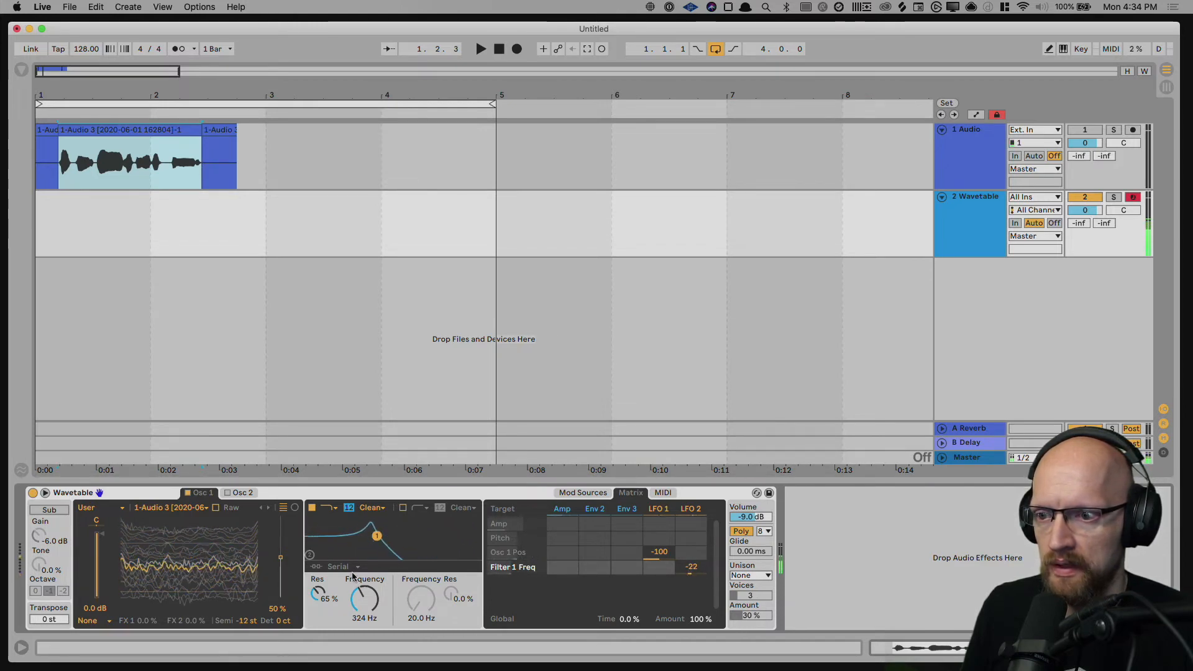
mouse_move(318, 595)
left_mouse_down()
mouse_move(318, 572)
mouse_move(322, 595)
left_mouse_up()
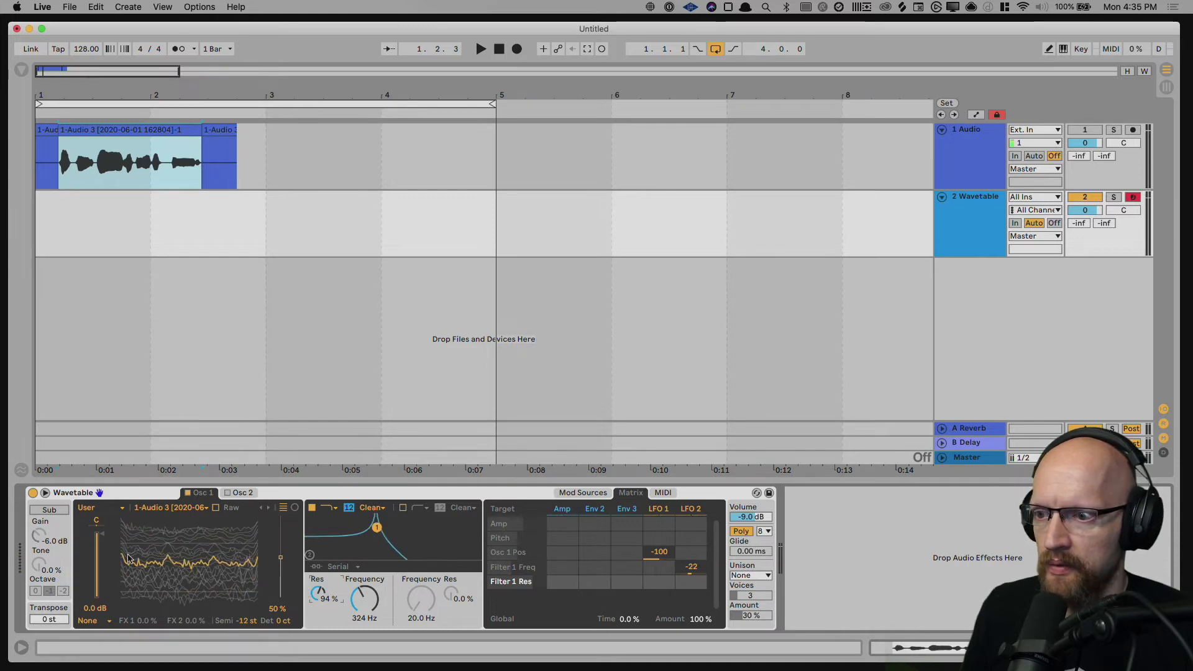
- Add oscillator 1's gain as a modulation target with LFO 2 at 100, and set LFO 2's Filter 1 frequency amount to -80
left_click(104, 538)
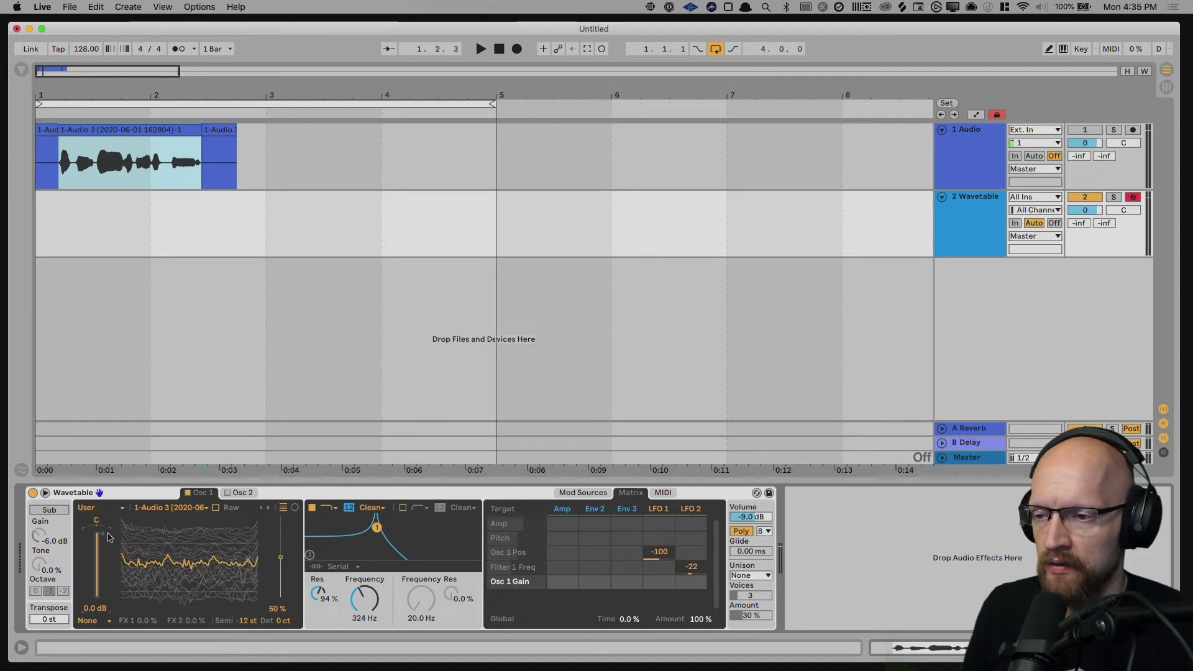
left_click_drag(109, 537, 108, 540)
left_click_drag(691, 581, 670, 598)
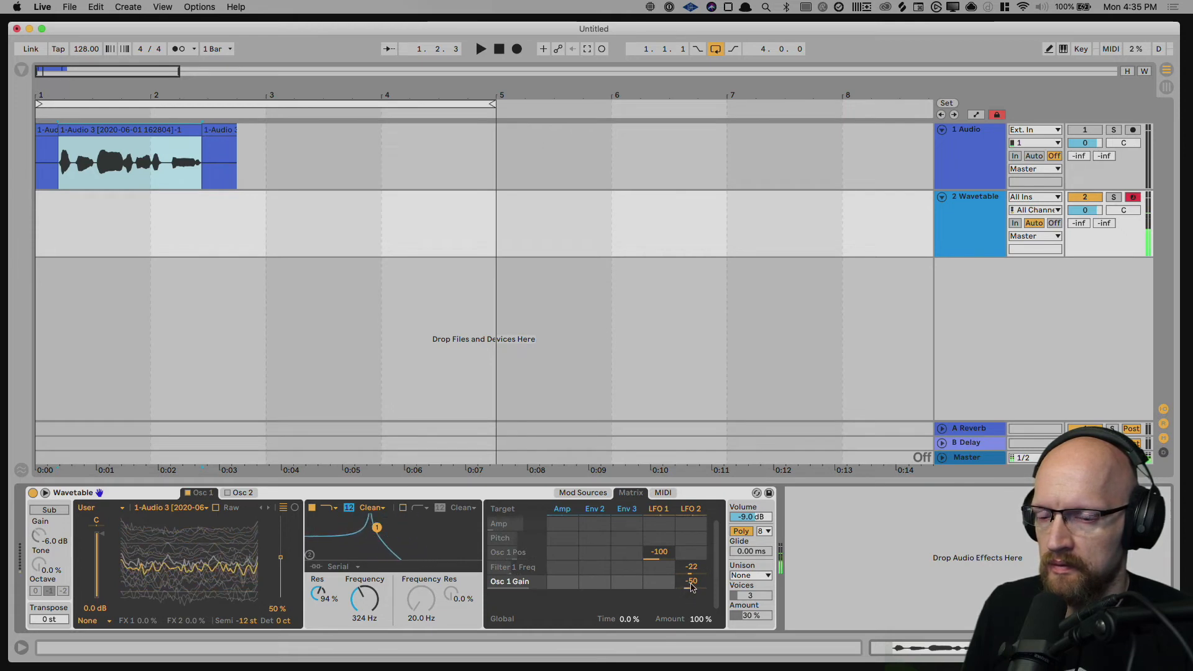
left_click_drag(688, 568, 691, 570)
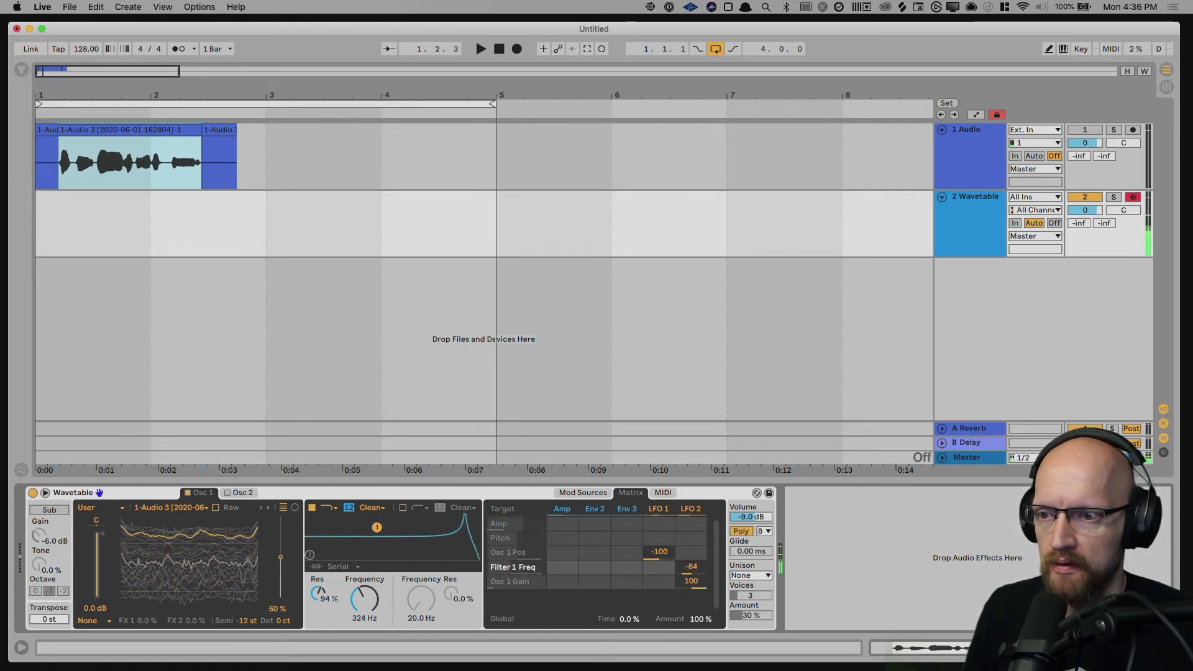
left_click_drag(691, 567, 691, 570)
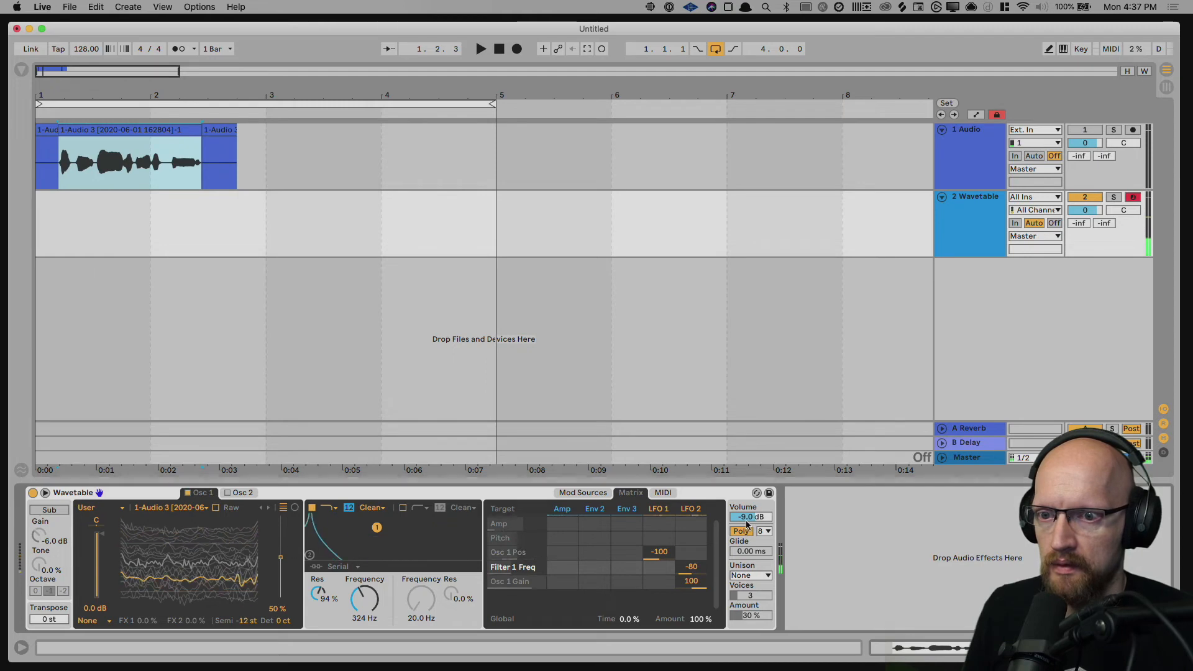
- Raise Wavetable's volume to -1.1 dB and add the Delay effect after it
left_click(749, 520)
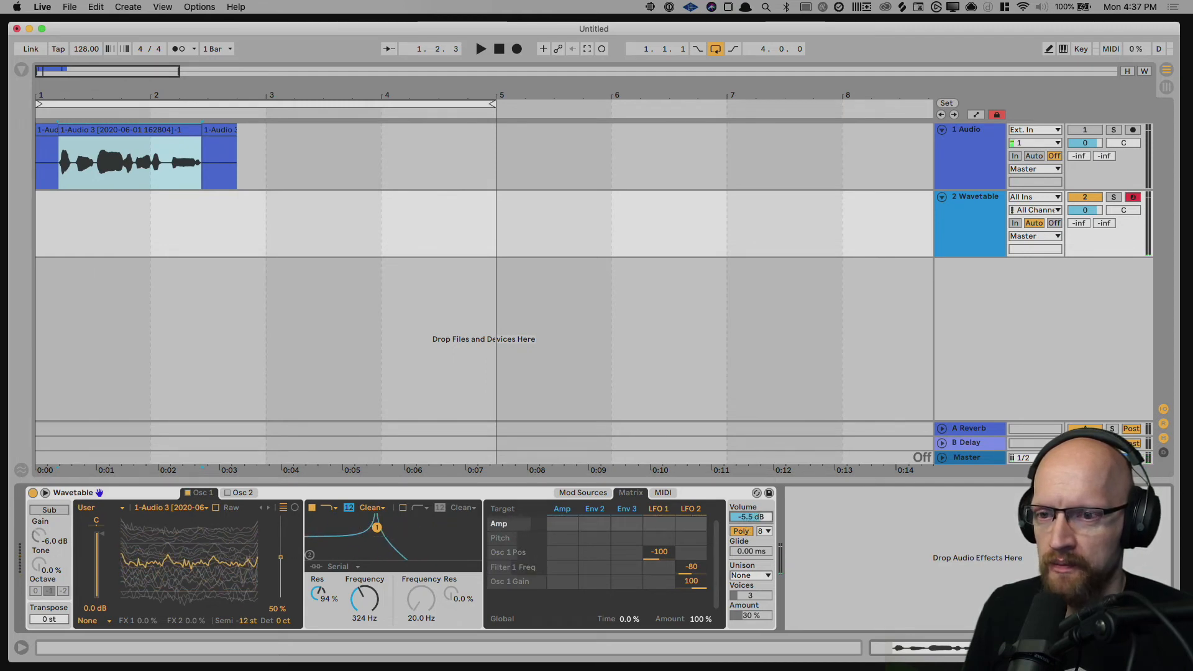
left_click_drag(749, 519, 750, 502)
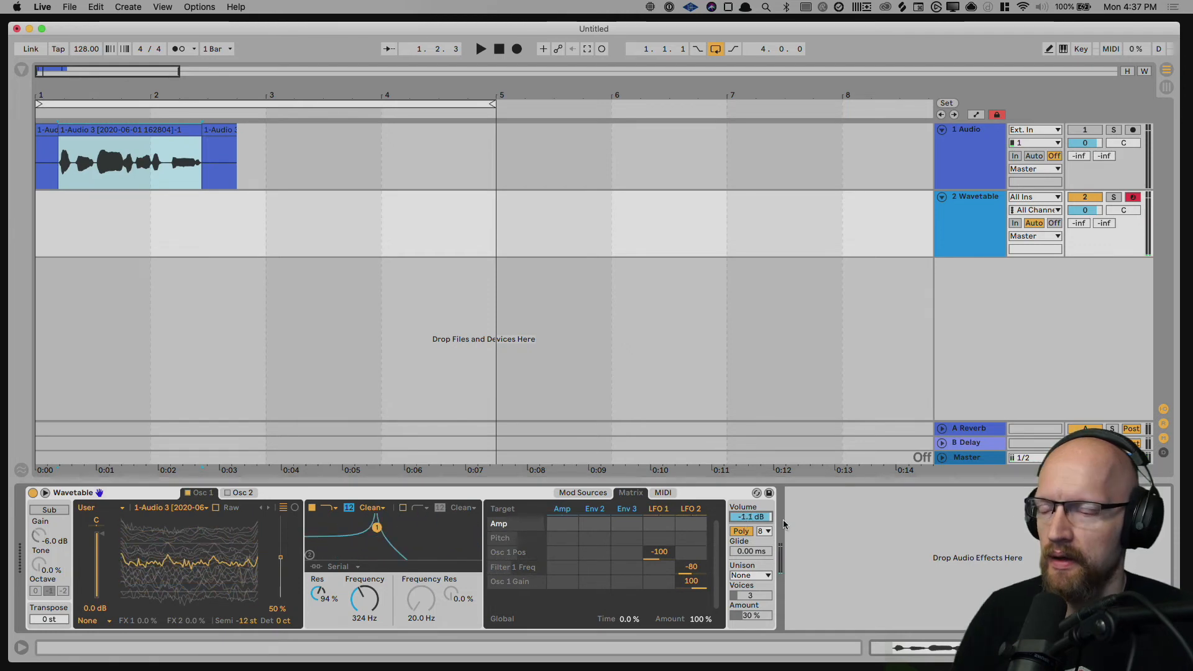
key("super+f")
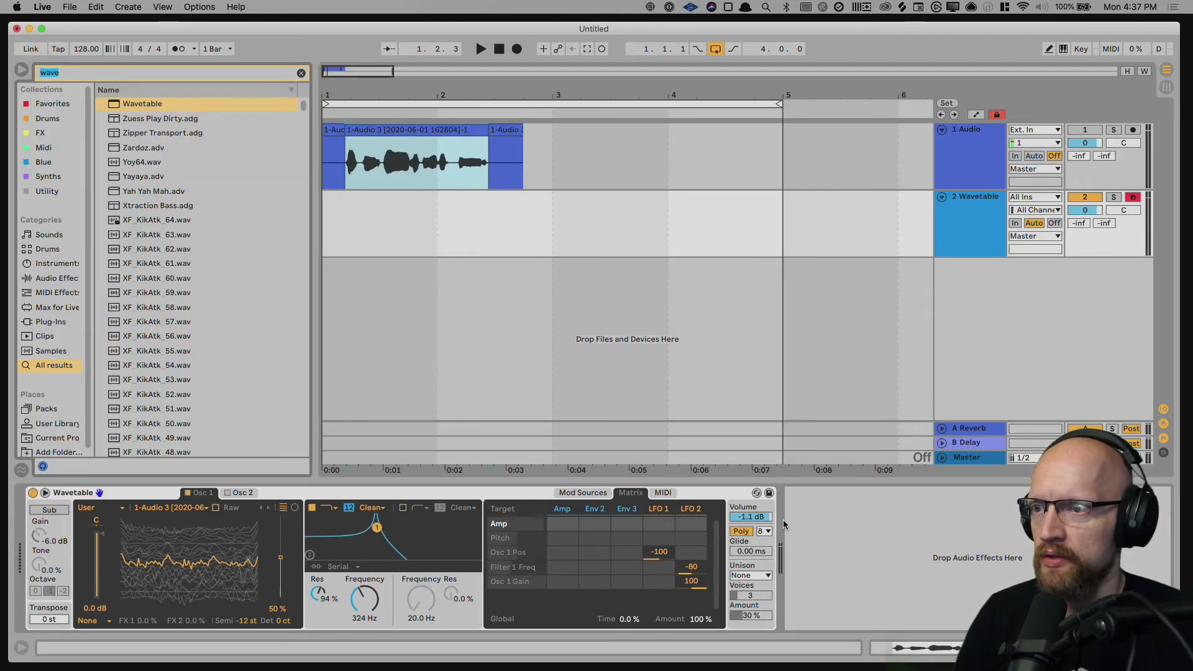
type("delay")
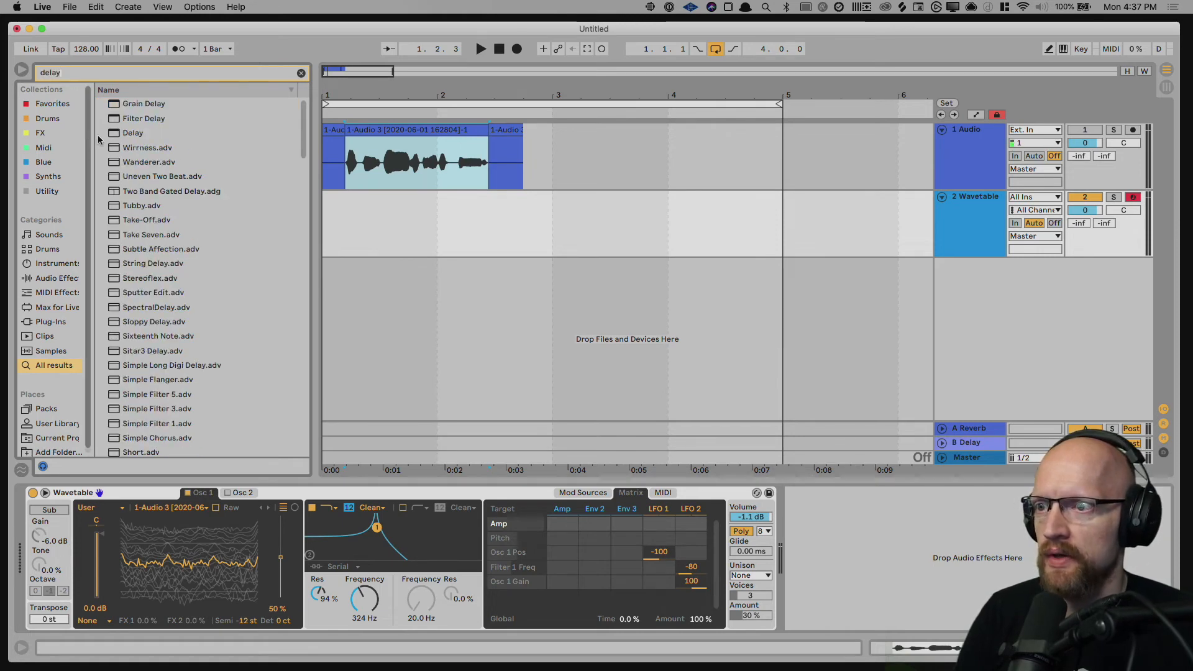
left_click_drag(98, 140, 712, 582)
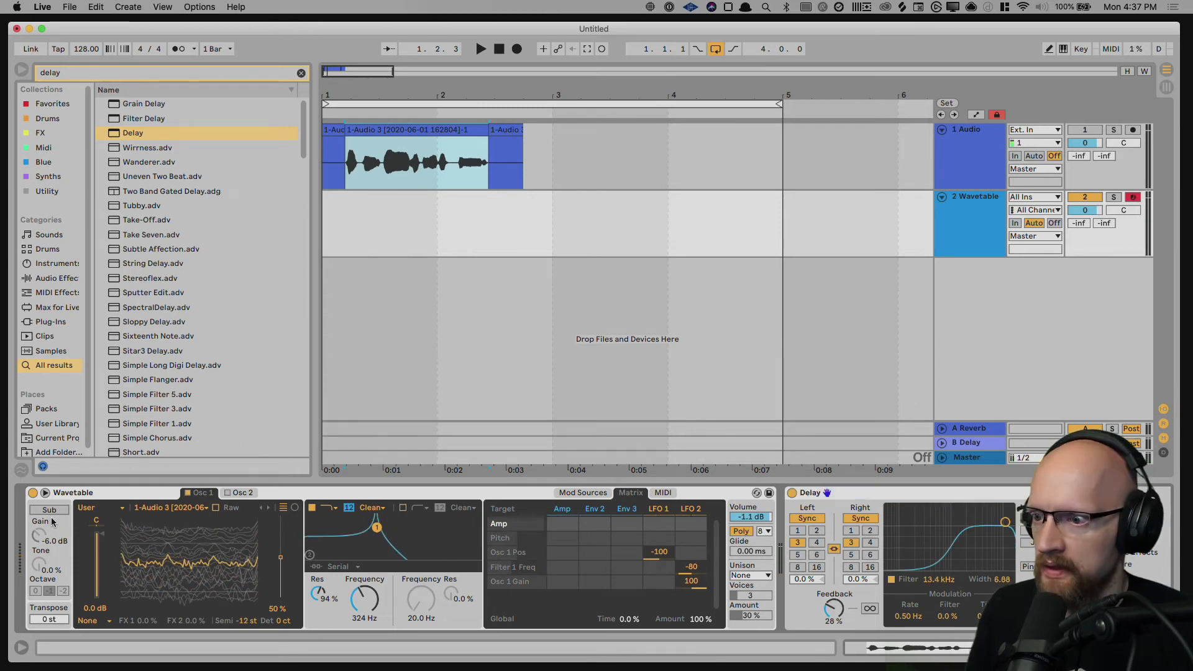
- Enable the sub oscillator with a gain of -11 dB and set oscillator 1's effect mode to Classic
left_click(49, 511)
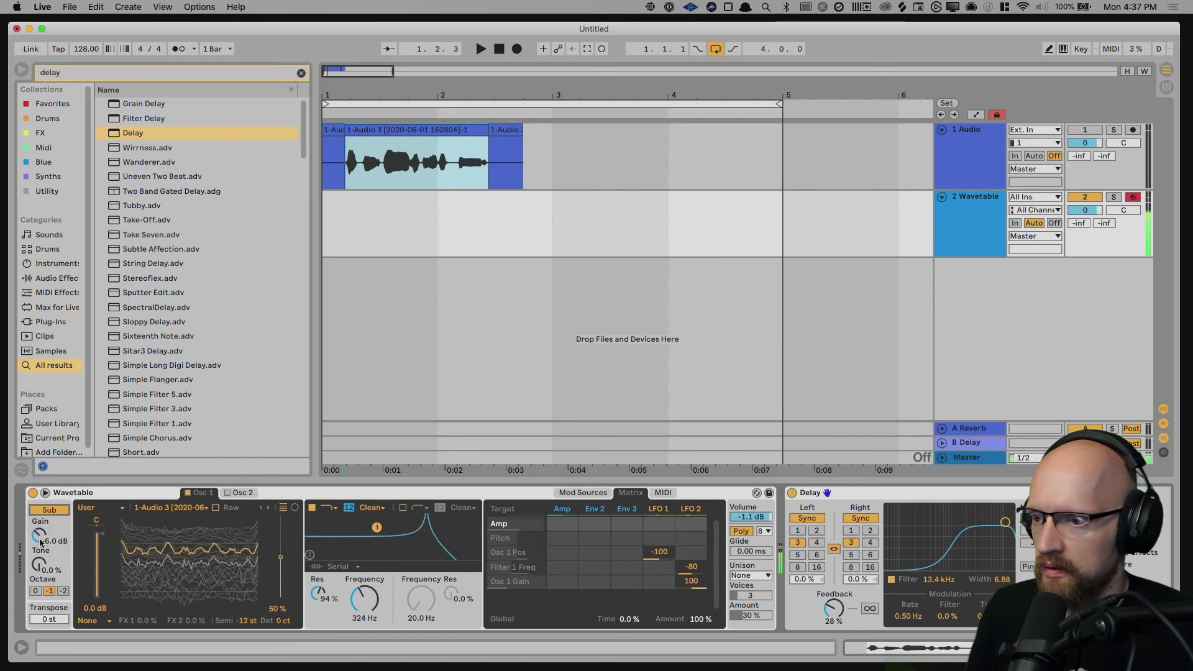
left_click_drag(39, 533, 40, 547)
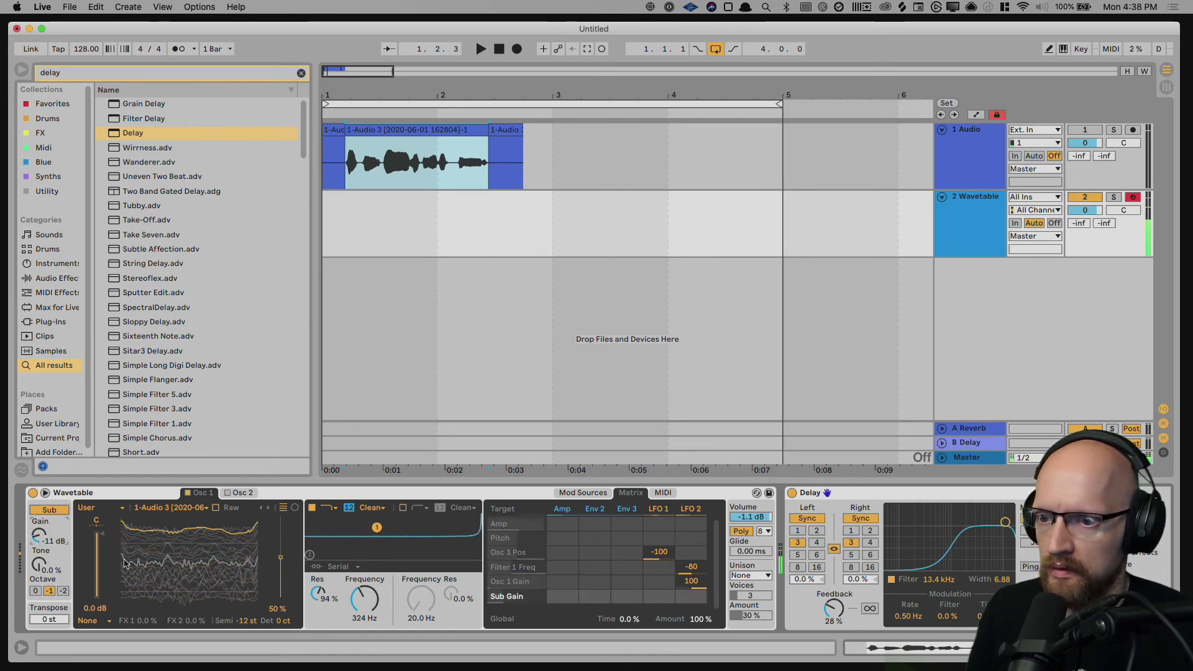
left_click(108, 621)
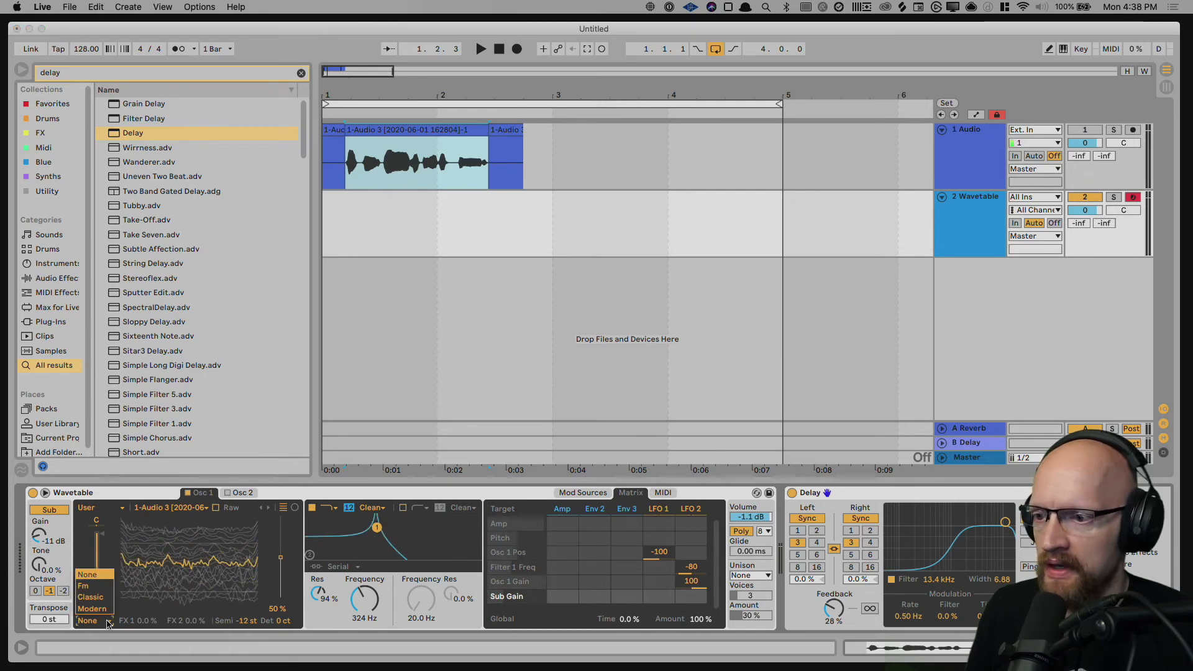
left_click(104, 598)
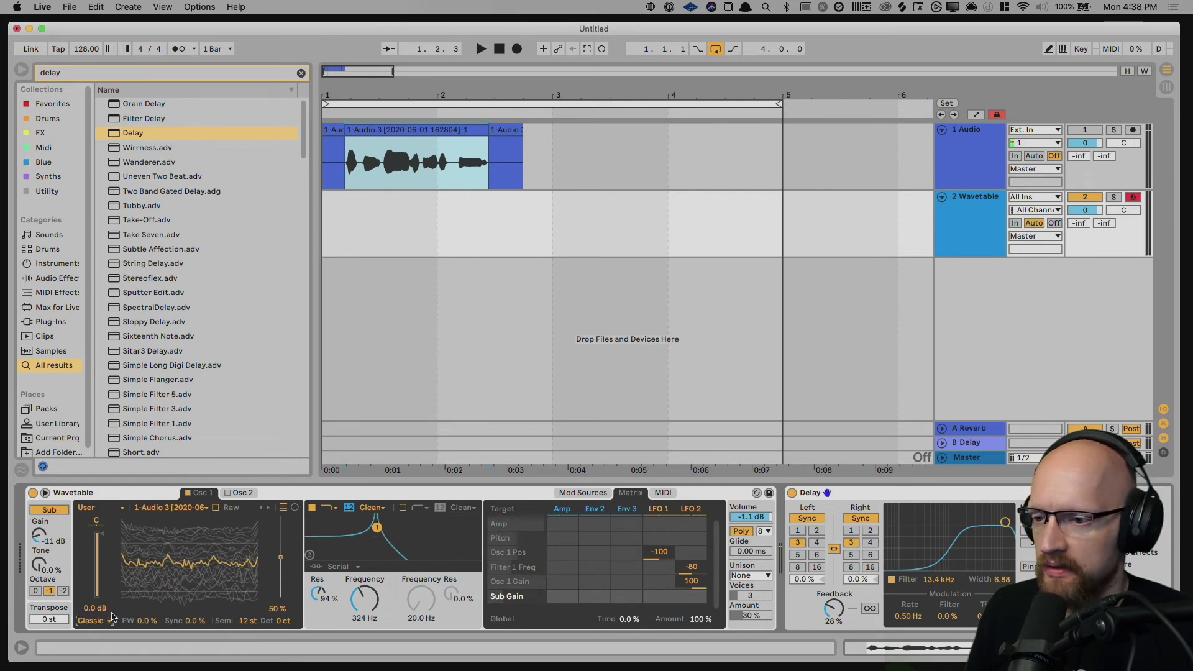
- Add oscillator 1's Sync as a modulation target with LFO 1 at 61 and LFO 2 at -36
left_click(192, 621)
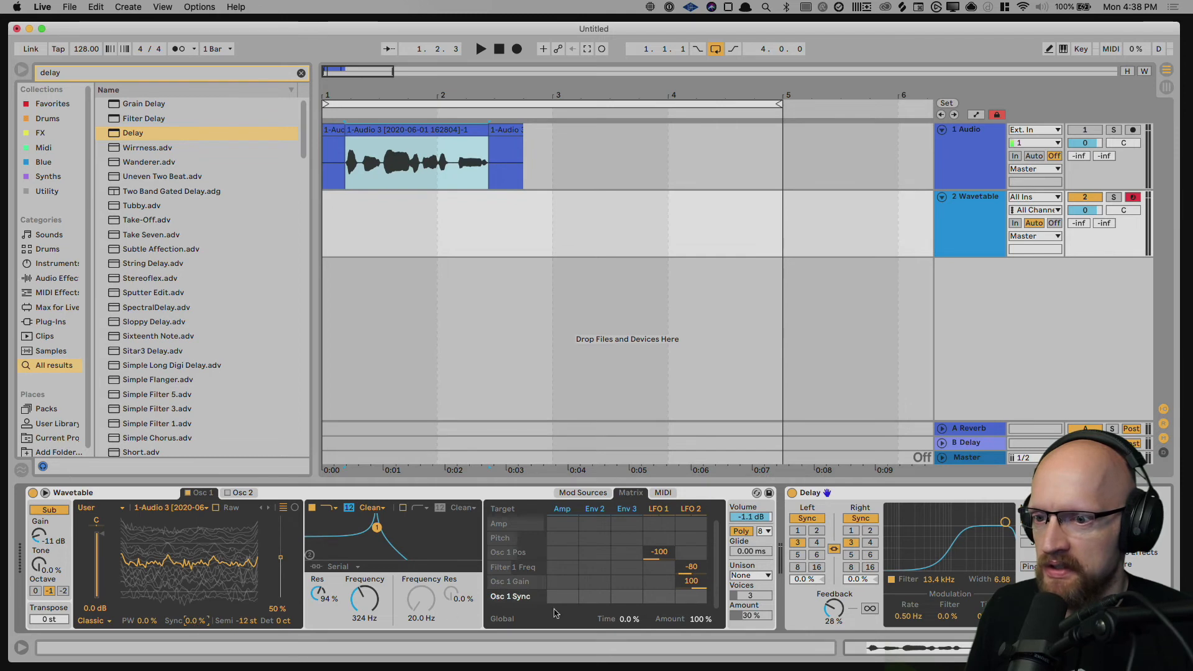
left_click_drag(659, 597, 659, 591)
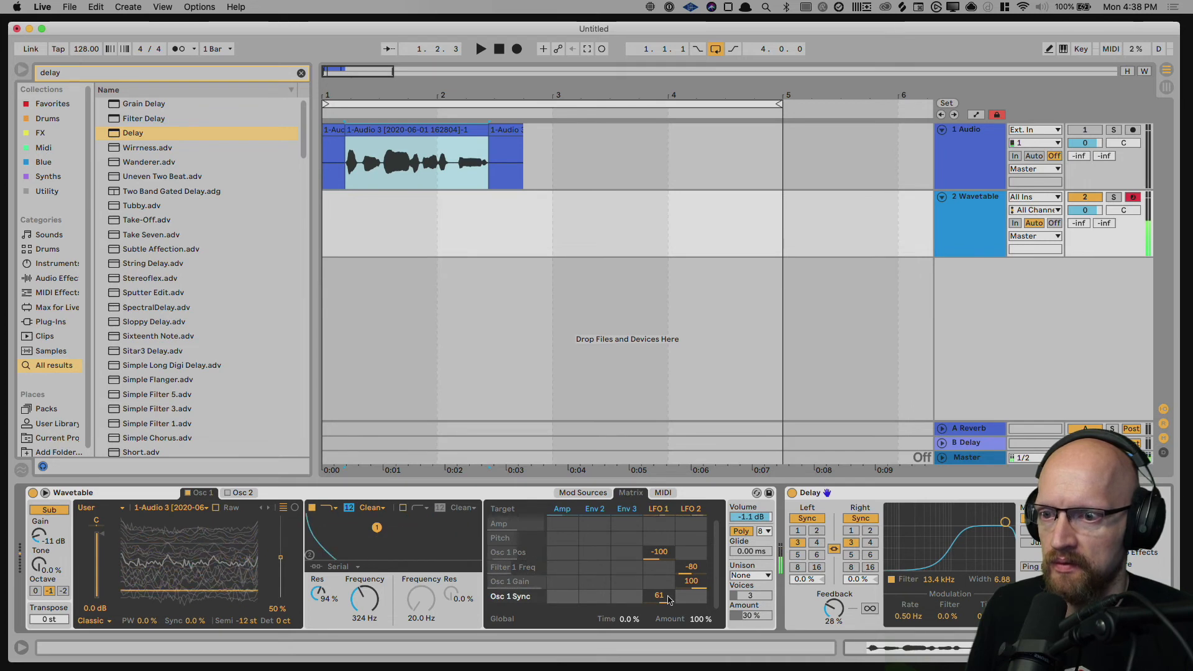
left_click_drag(691, 595, 691, 617)
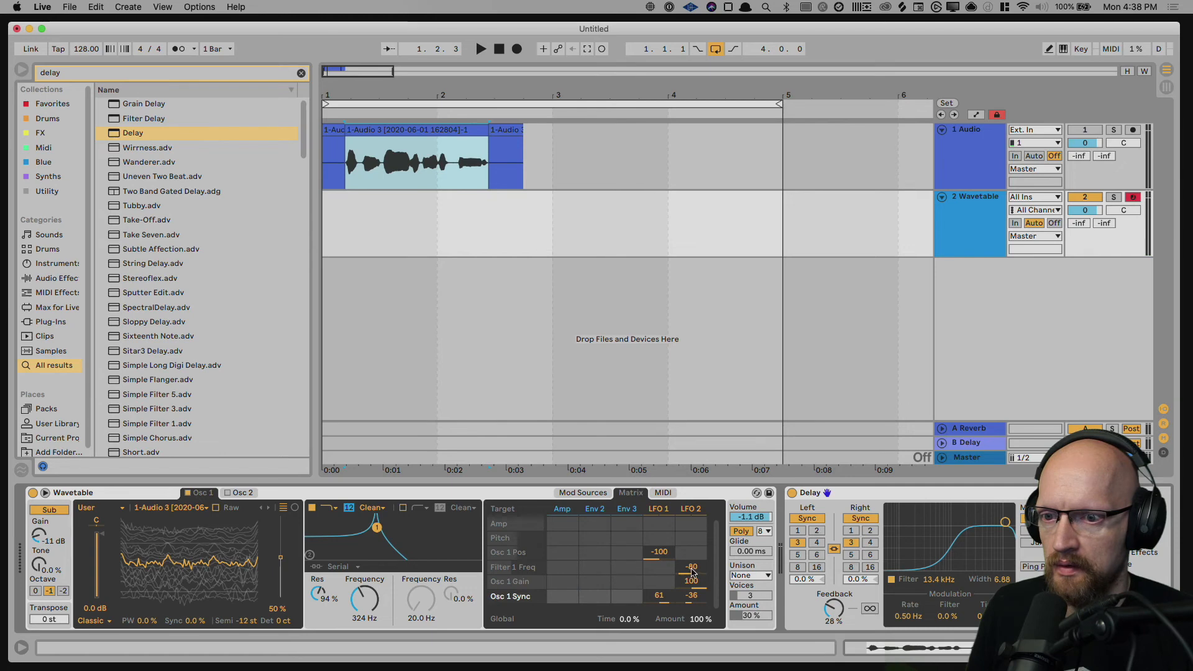
- Set LFO 2's modulation amount on the Filter 1 frequency to 1.6
left_click_drag(691, 573, 690, 548)
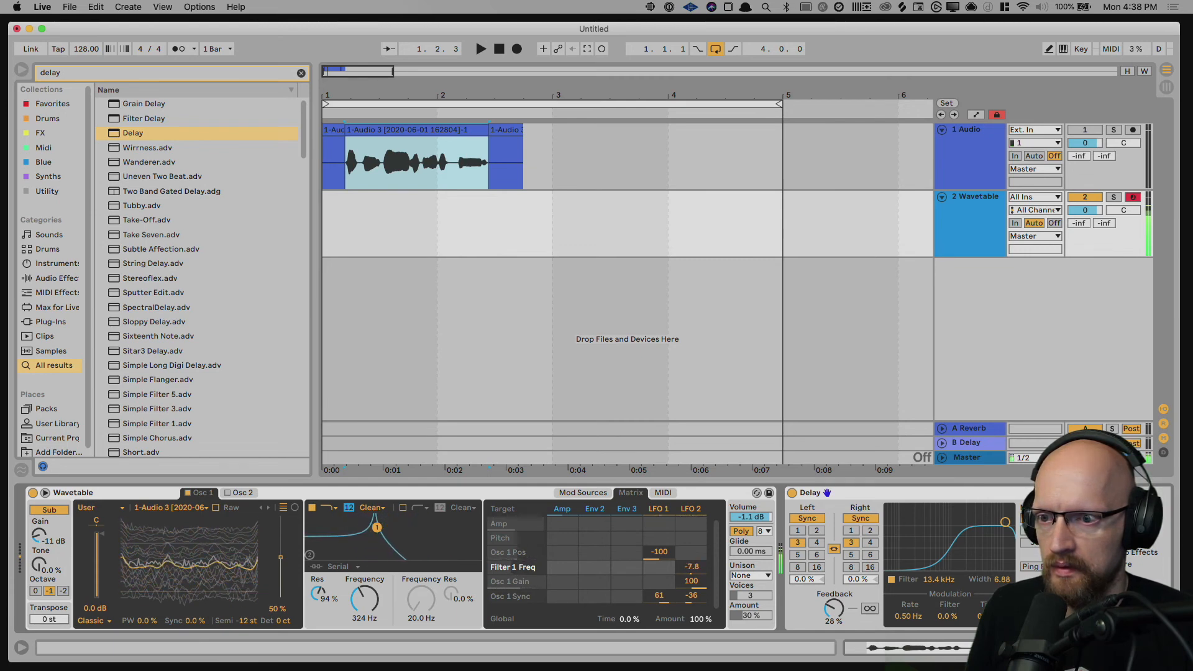
left_click_drag(690, 566, 690, 566)
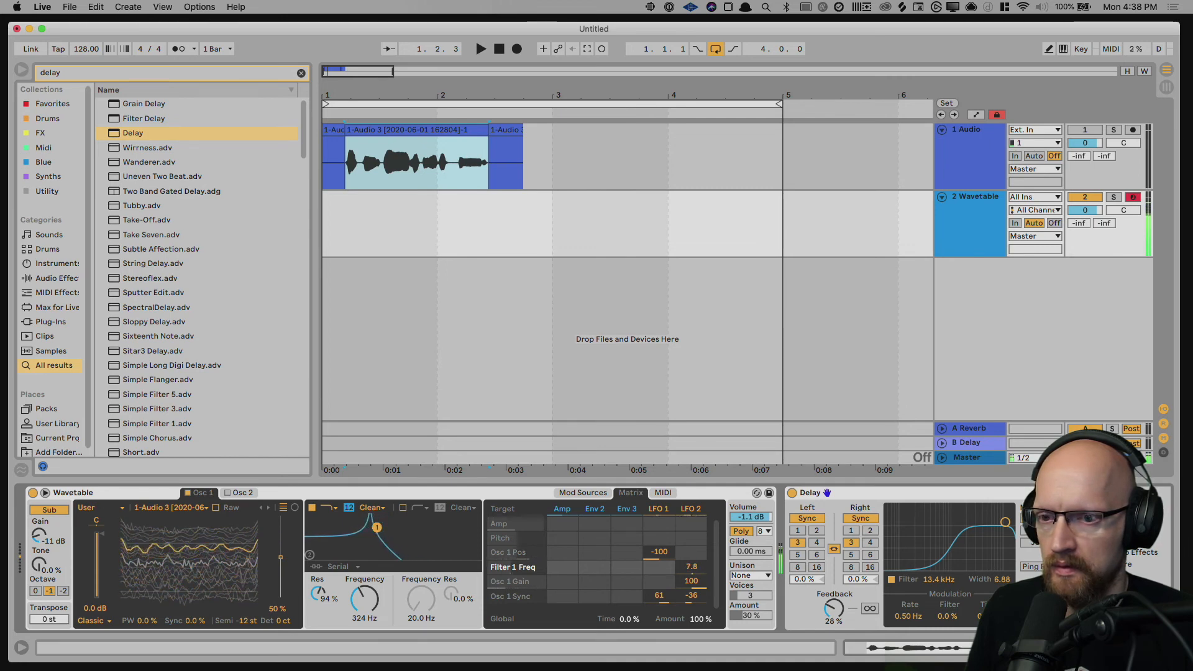
left_click_drag(690, 567, 690, 570)
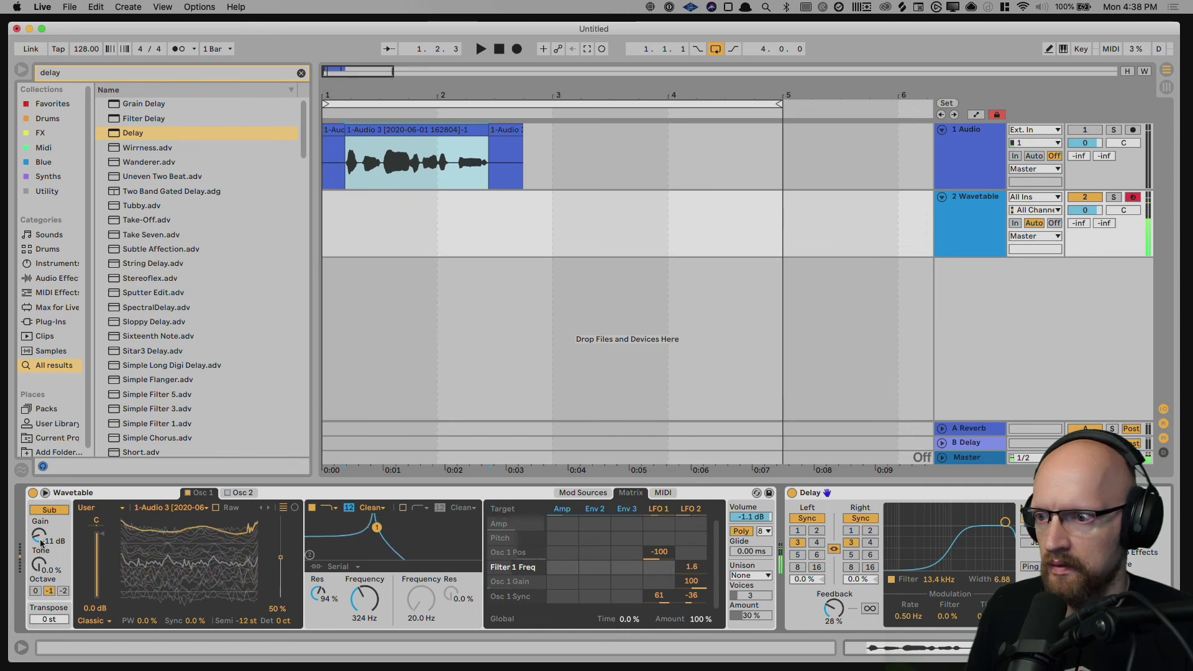
- Set the sub oscillator's gain to -9.1 dB and tone to 17%, and oscillator 1's PW to 17% and Sync to 12%
mouse_move(39, 535)
left_mouse_down()
mouse_move(38, 553)
mouse_move(38, 537)
left_mouse_up()
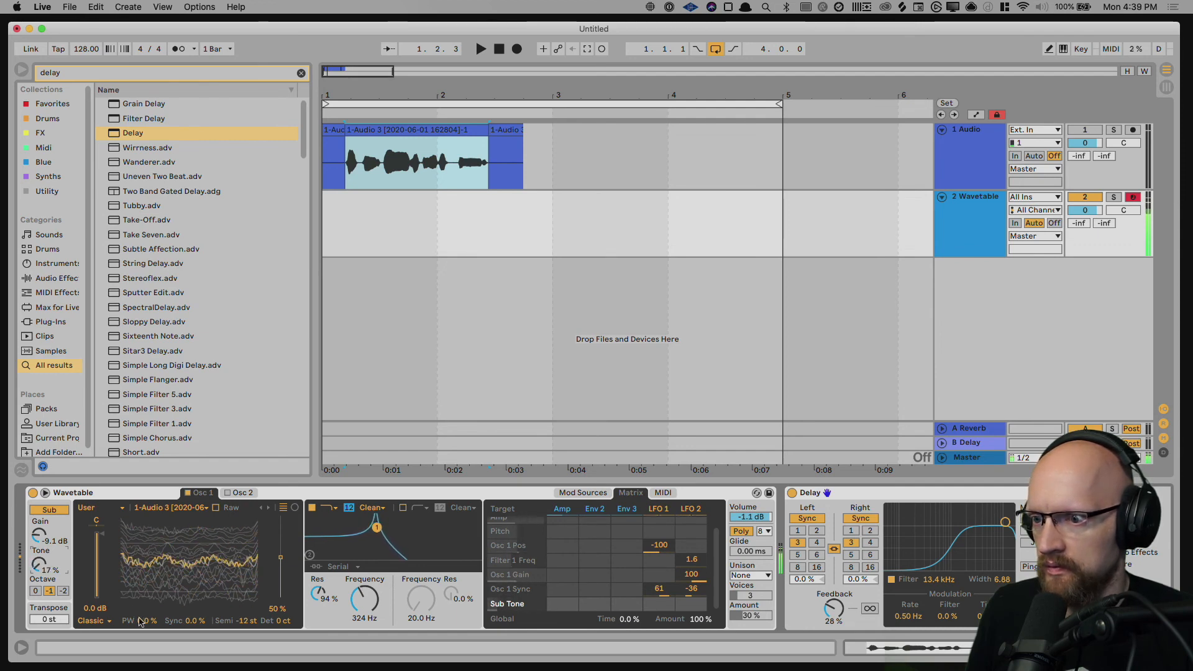
left_click_drag(140, 622, 140, 610)
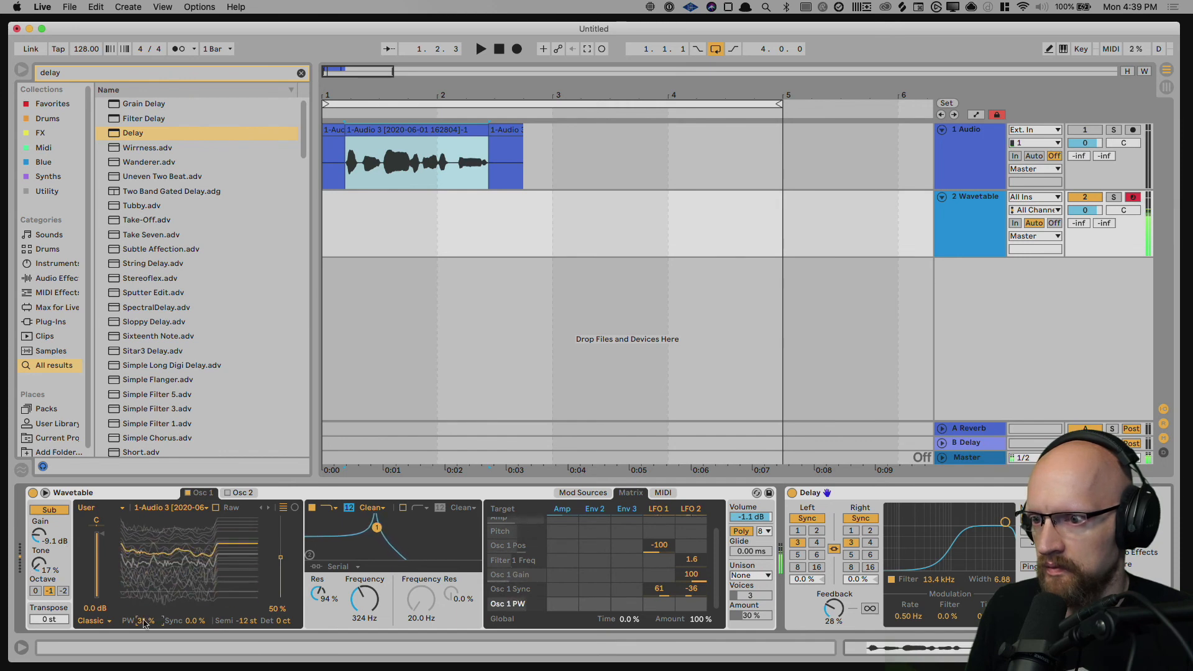
left_click_drag(196, 625, 196, 621)
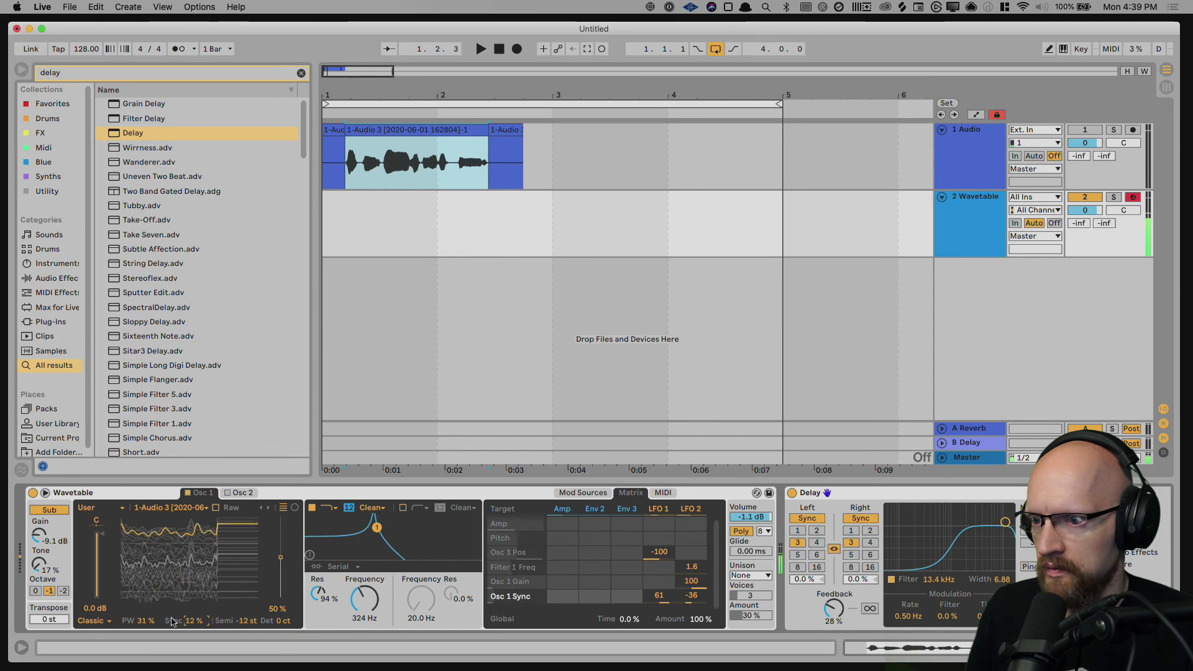
left_click_drag(141, 621, 142, 624)
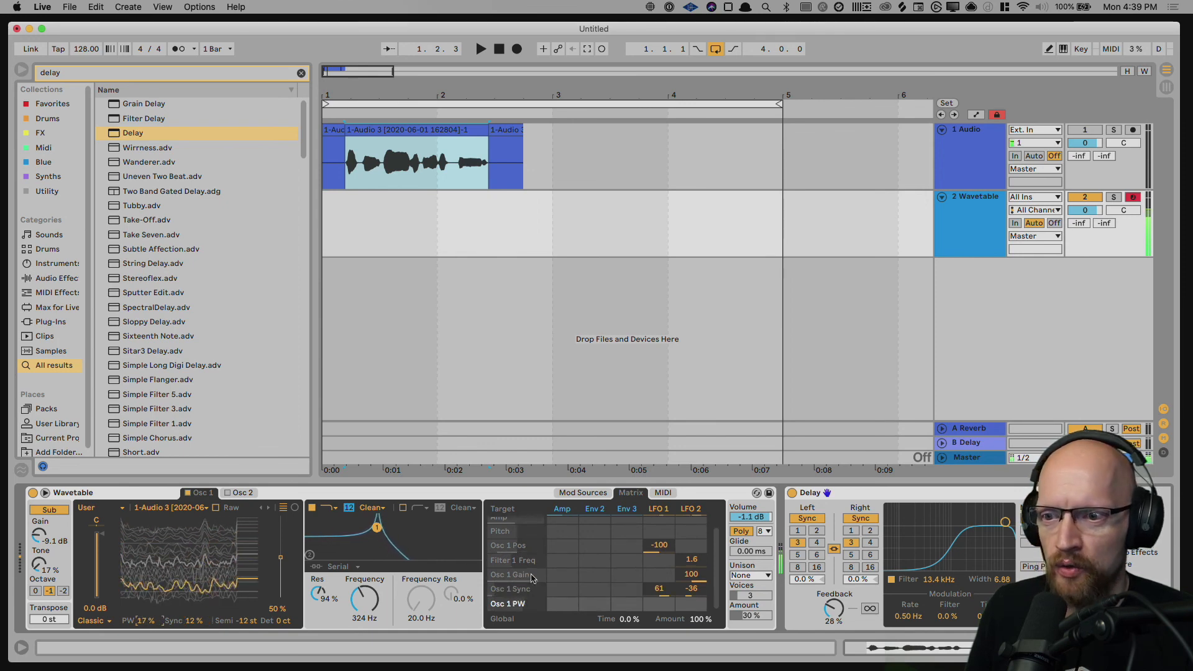
- Modulate oscillator 1's PW with LFO 2 at 25 and LFO 1 at 6.2
left_click(691, 603)
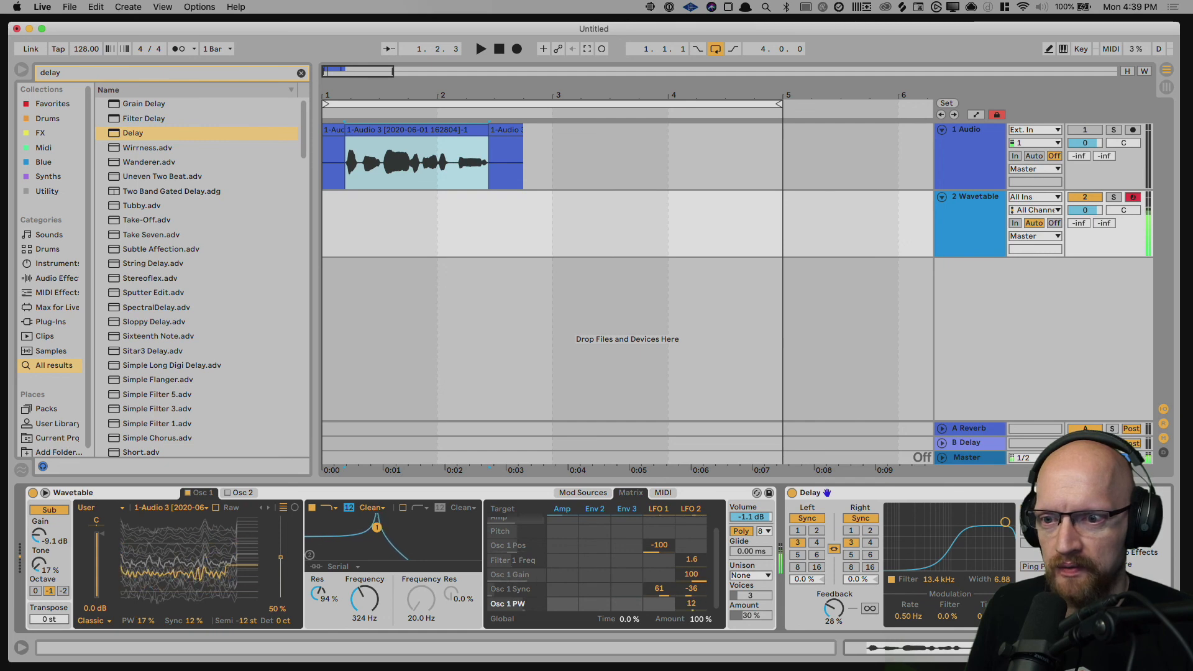
left_click_drag(691, 603, 691, 600)
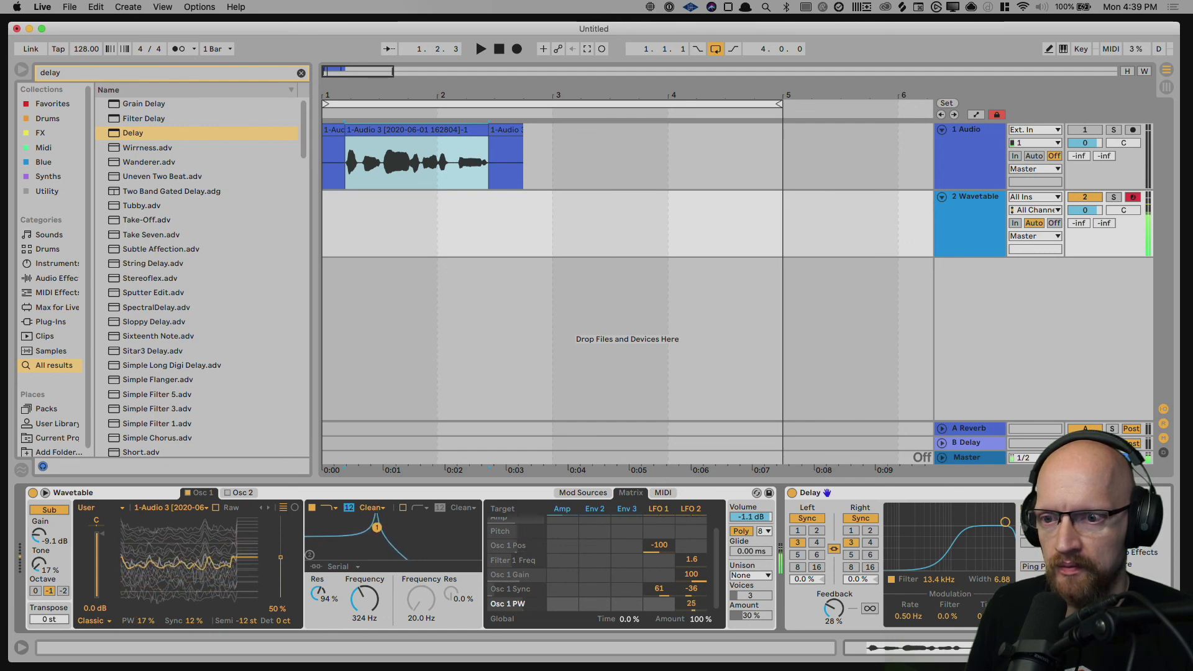
left_click(660, 604)
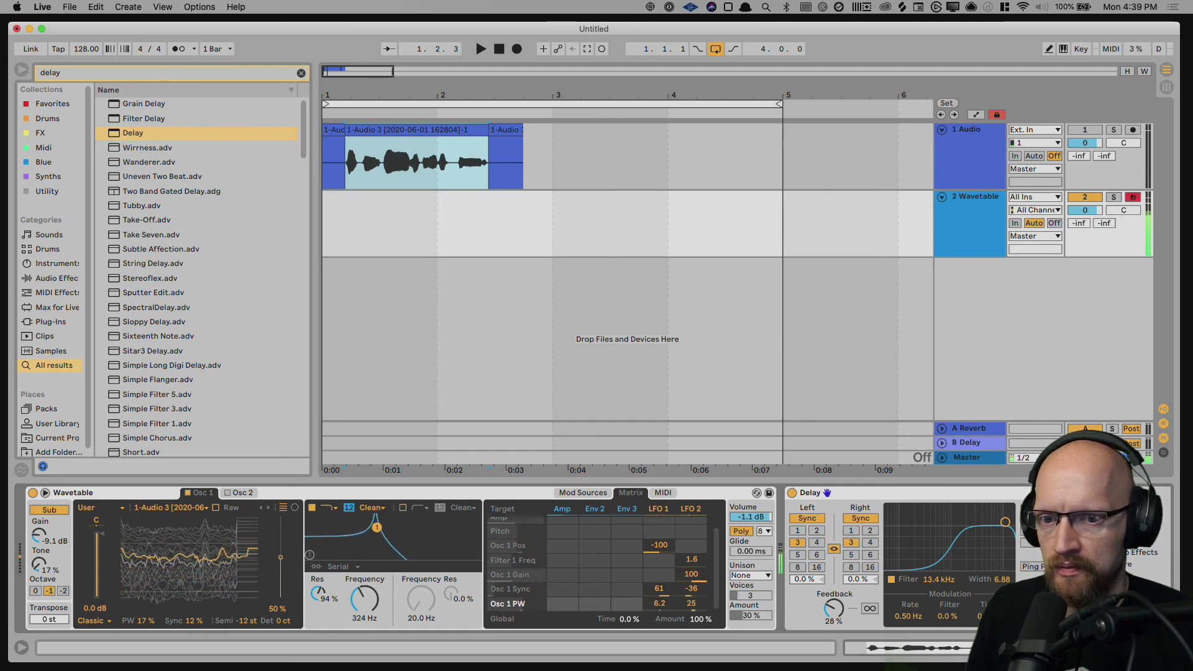